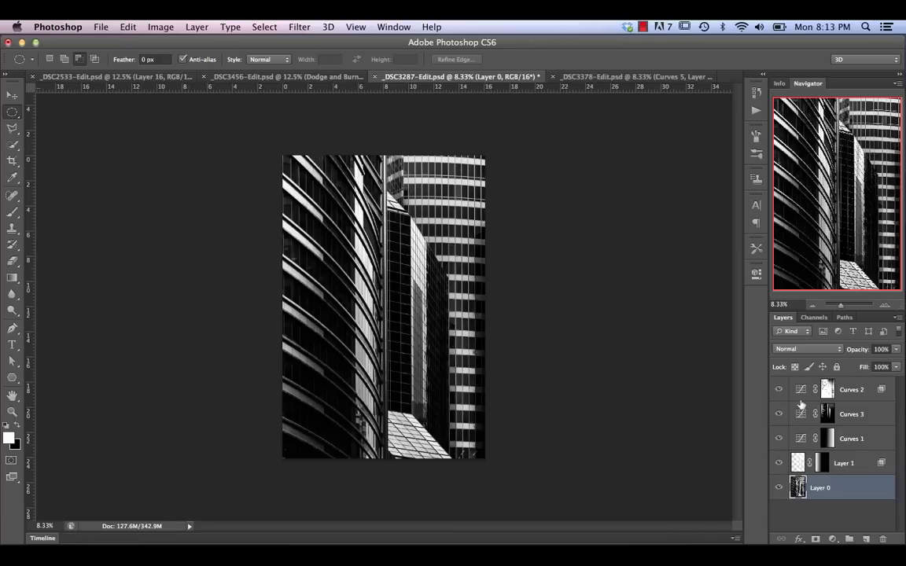
Switch back to the _DSC3287 Conrad building document.
{"action": "left_click", "coordinate": [574, 77]}
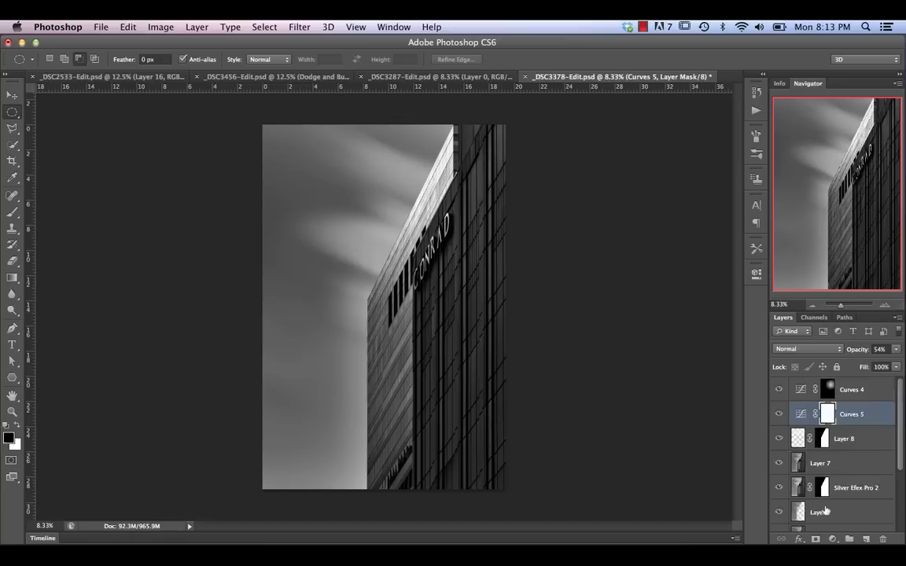
{"action": "scroll", "coordinate": [826, 503], "scroll_direction": "down", "scroll_amount": 3}
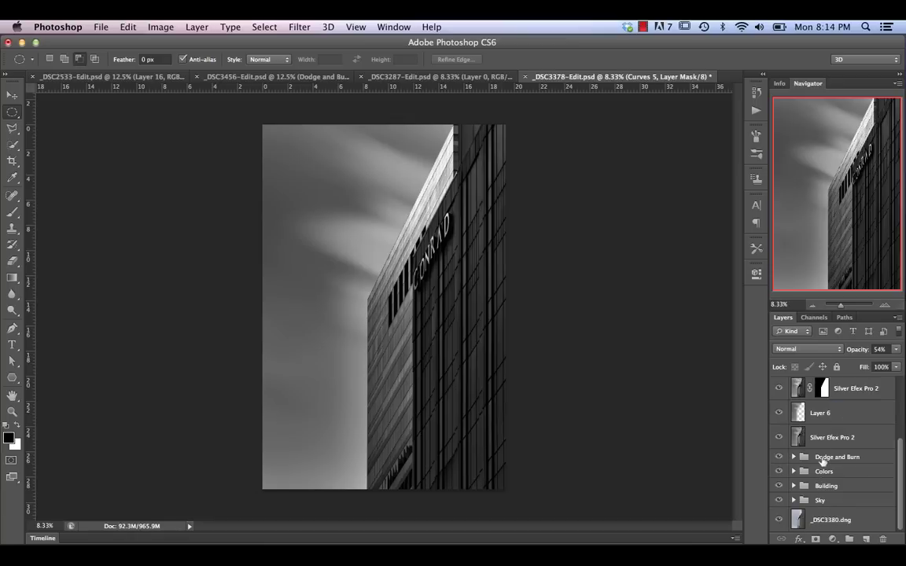
{"action": "scroll", "coordinate": [823, 461], "scroll_direction": "up", "scroll_amount": 4}
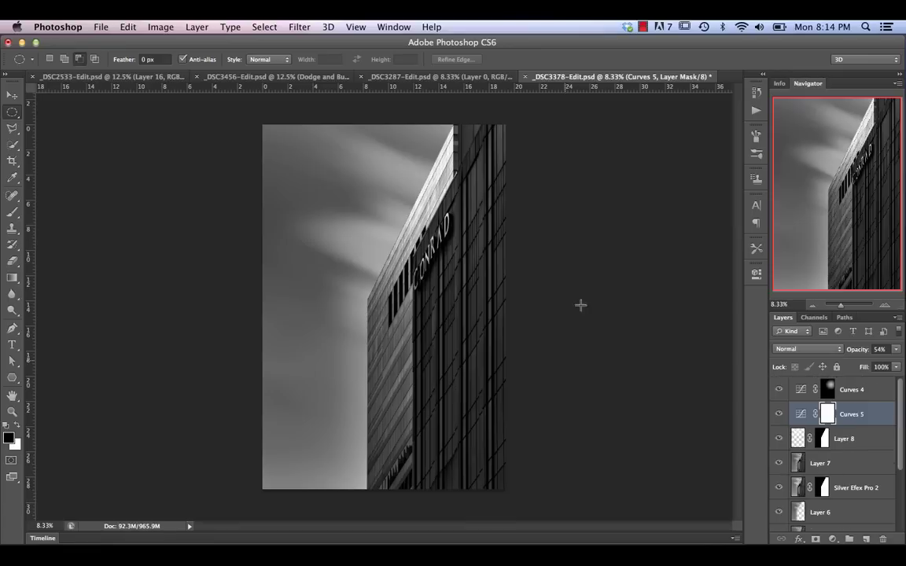
{"action": "key", "text": "ctrl+shift+Tab"}
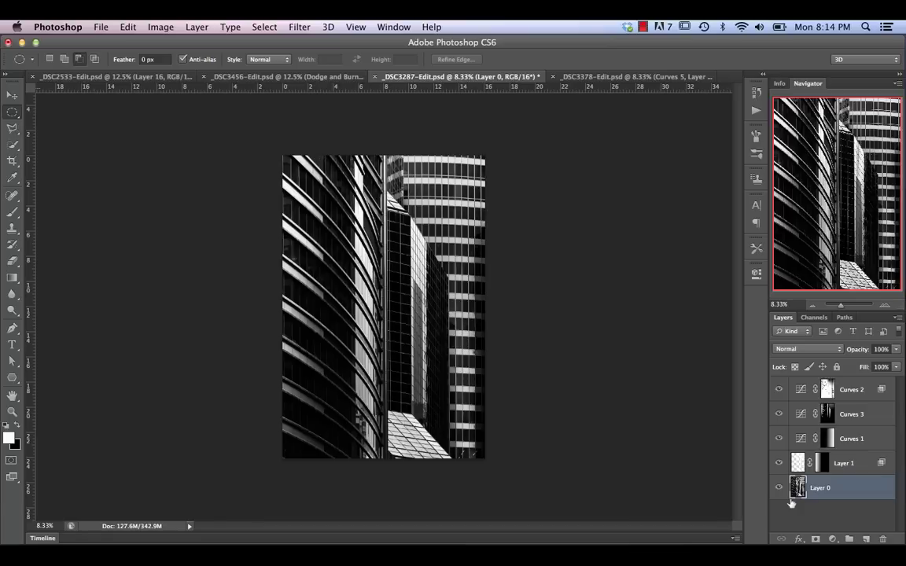
Solo Layer 0 to compare against all layers, then show Layer 1 over it again.
{"action": "left_click", "coordinate": [778, 488], "text": "alt"}
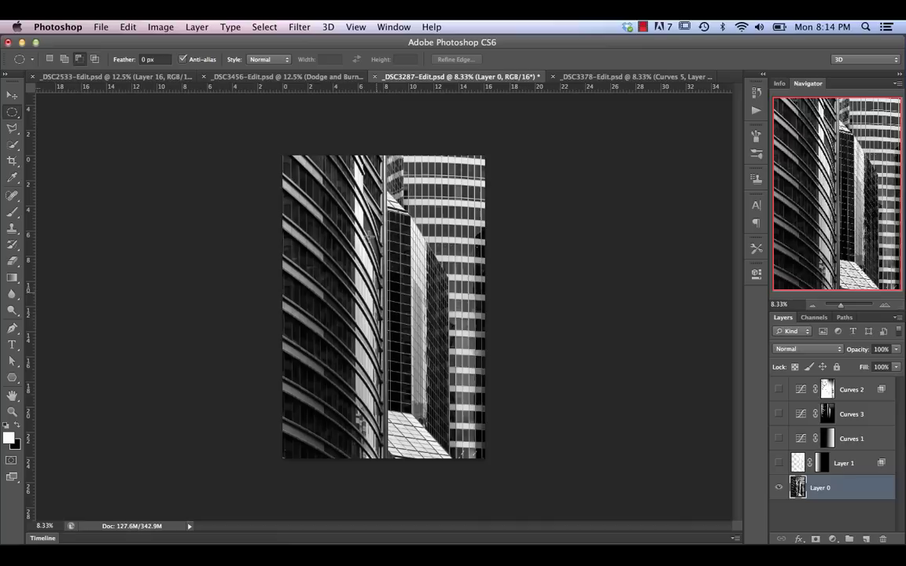
{"action": "left_click", "coordinate": [779, 489], "text": "alt"}
{"action": "left_click", "coordinate": [779, 489], "text": "alt"}
{"action": "left_click", "coordinate": [779, 489], "text": "alt"}
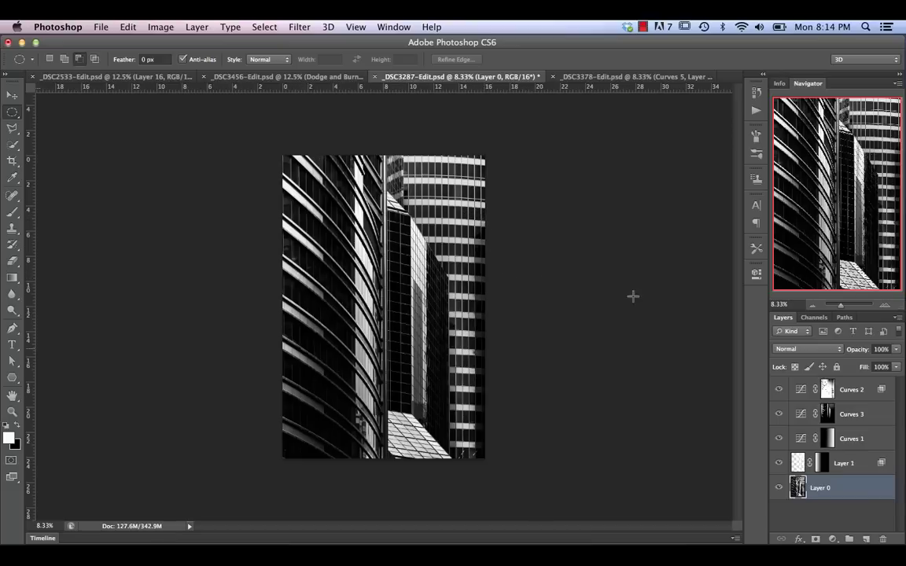
{"action": "left_click", "coordinate": [780, 489], "text": "alt"}
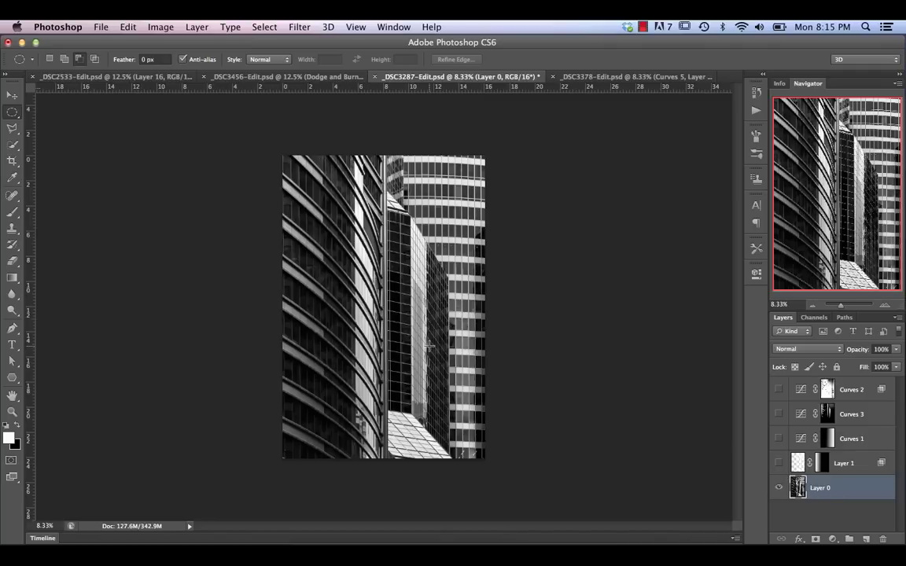
{"action": "left_click", "coordinate": [778, 463]}
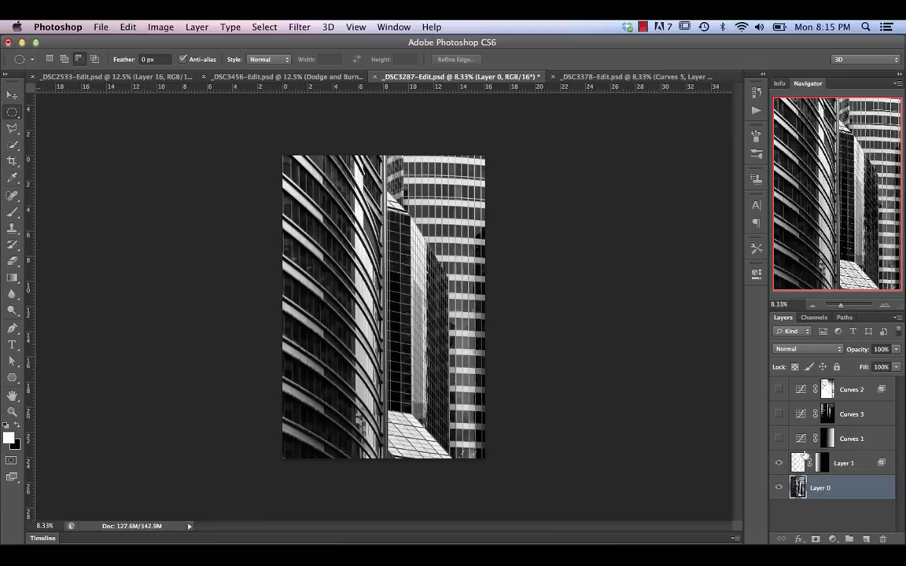
{"action": "left_click", "coordinate": [818, 318]}
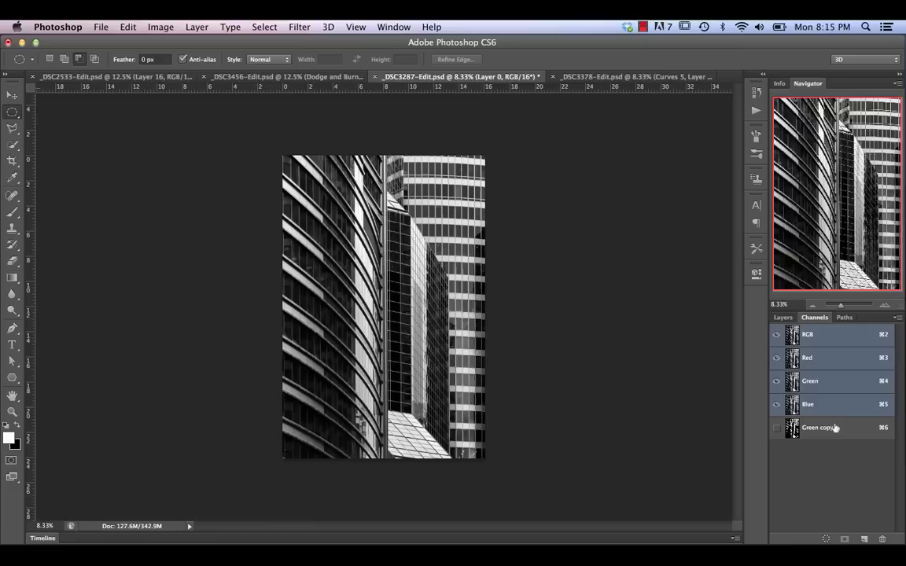
{"action": "left_click", "coordinate": [830, 364]}
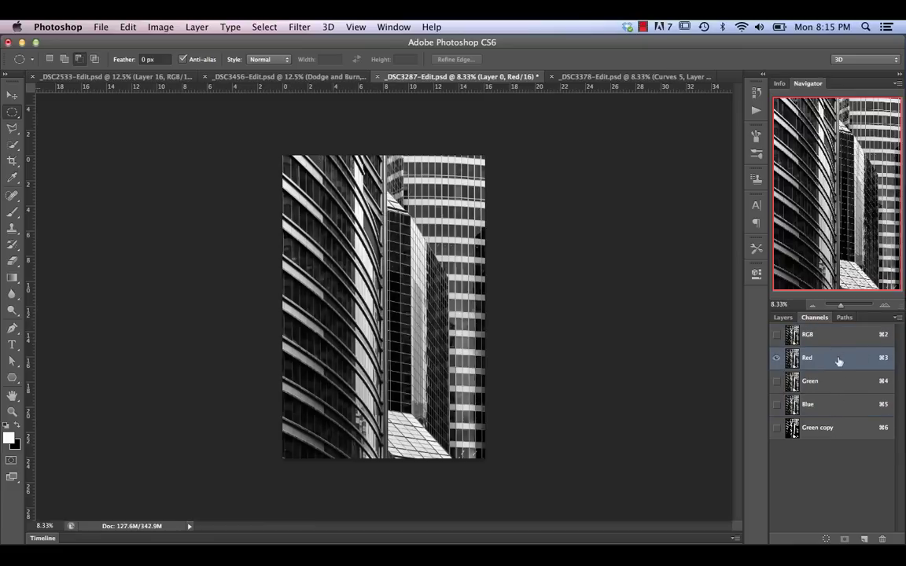
{"action": "left_click", "coordinate": [826, 382]}
{"action": "left_click", "coordinate": [825, 362]}
{"action": "left_click", "coordinate": [826, 428]}
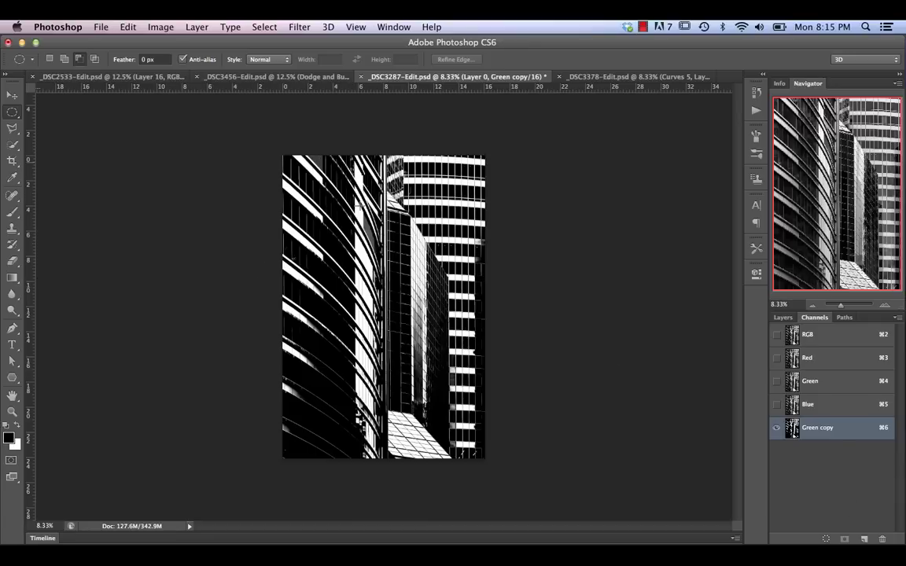
{"action": "left_click", "coordinate": [795, 430], "text": "super"}
{"action": "key", "text": "F7"}
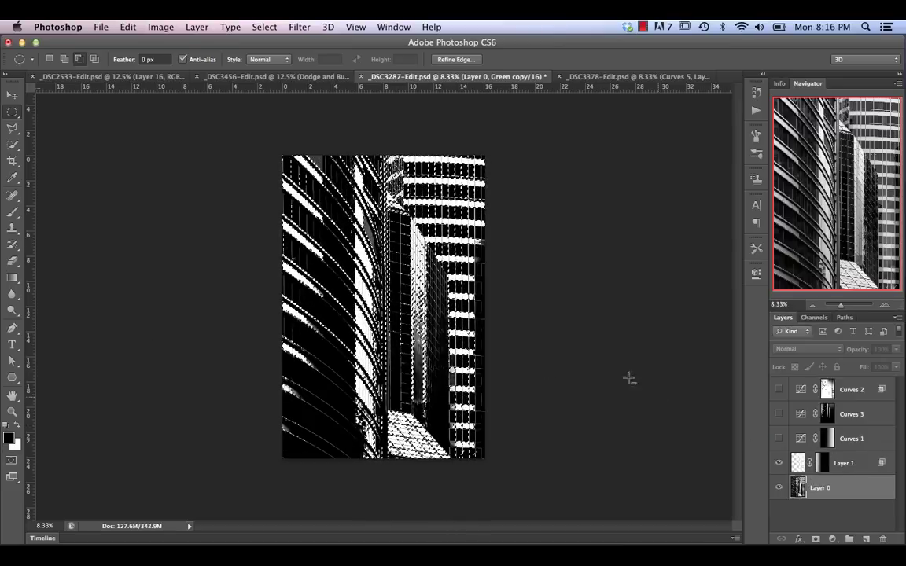
{"action": "left_click", "coordinate": [834, 463]}
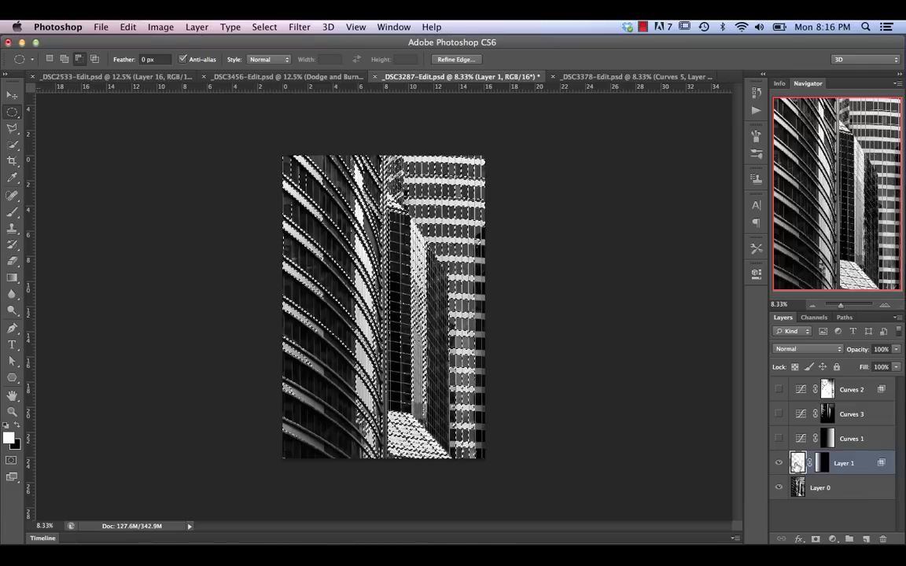
{"action": "left_click", "coordinate": [779, 464], "text": "alt"}
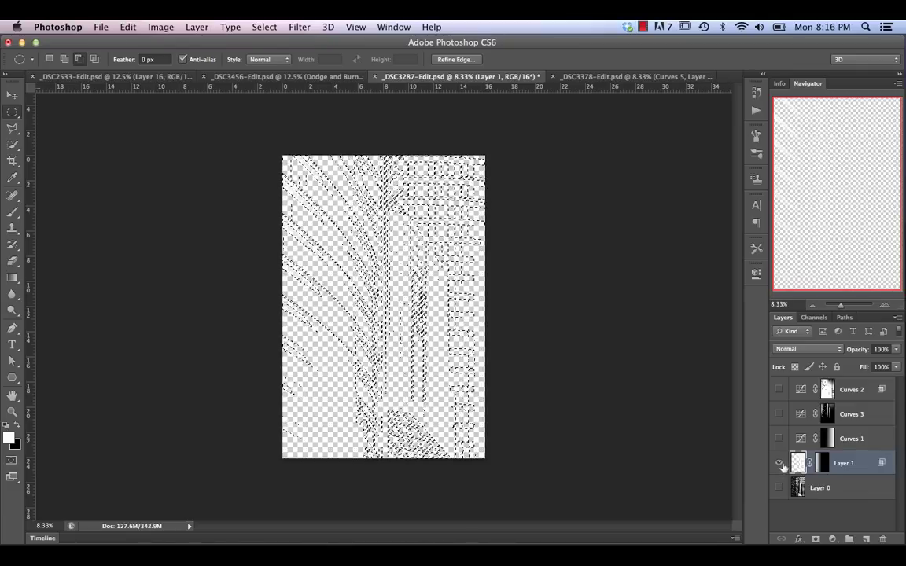
{"action": "key", "text": "super+d"}
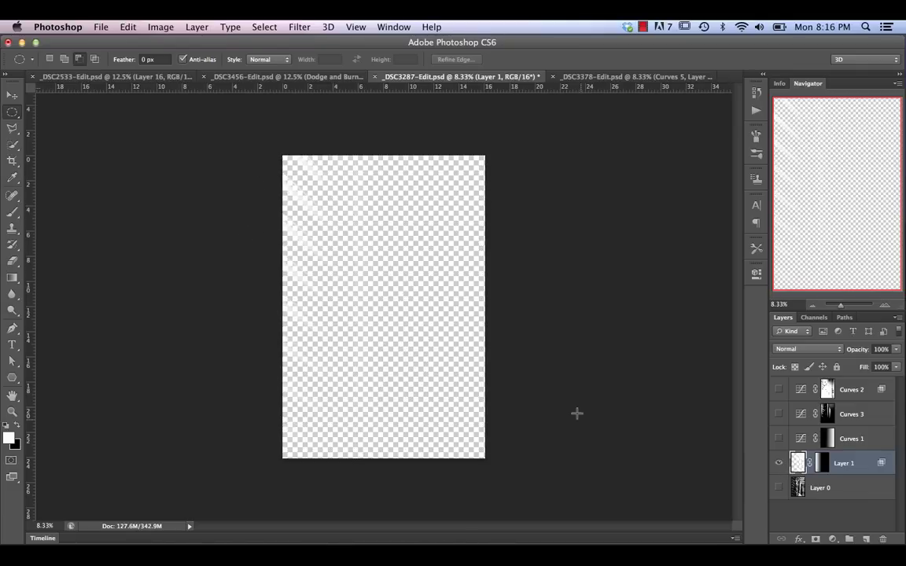
{"action": "left_click_drag", "start_coordinate": [865, 488], "coordinate": [865, 539]}
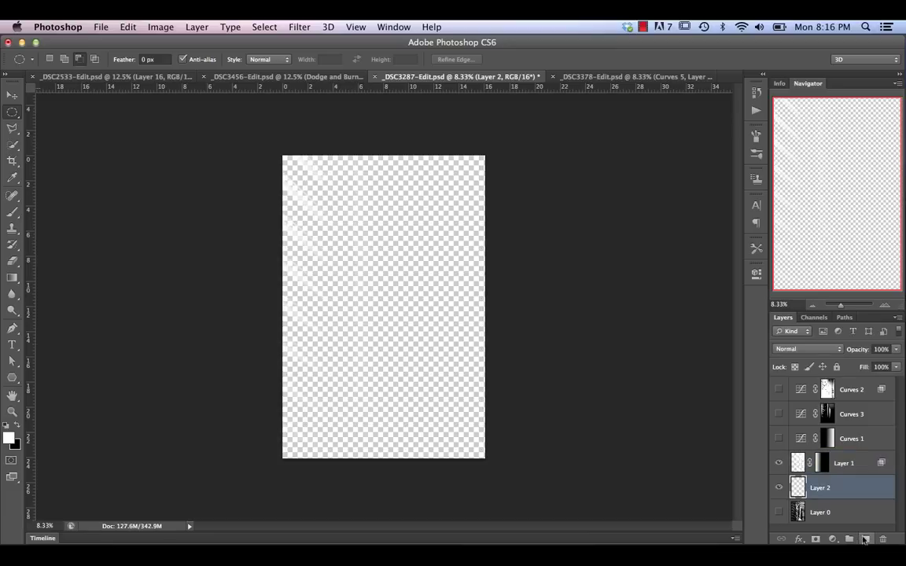
{"action": "key", "text": "super+BackSpace"}
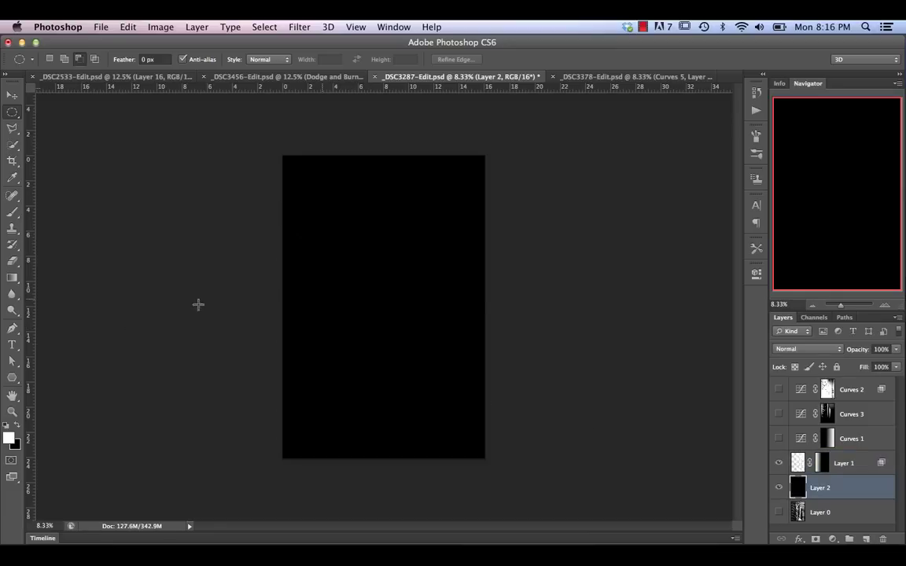
{"action": "left_click", "coordinate": [777, 464]}
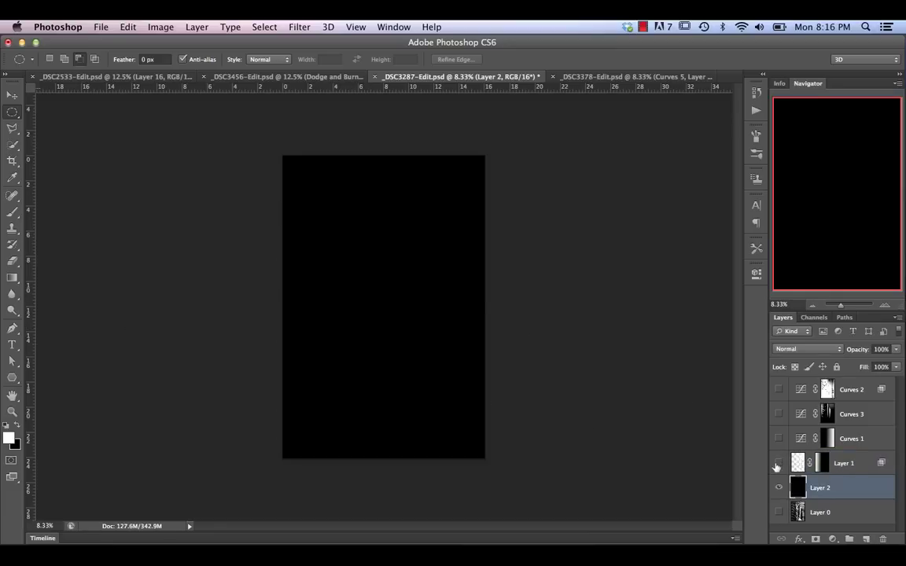
{"action": "left_click", "coordinate": [855, 466]}
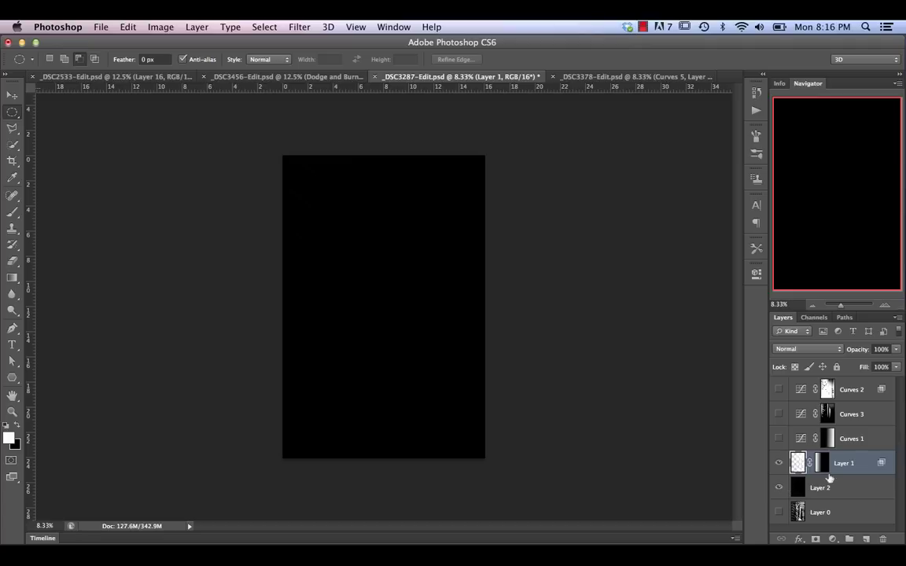
{"action": "left_click", "coordinate": [779, 488]}
{"action": "left_click", "coordinate": [779, 487]}
{"action": "left_click", "coordinate": [779, 488]}
{"action": "left_click", "coordinate": [832, 495]}
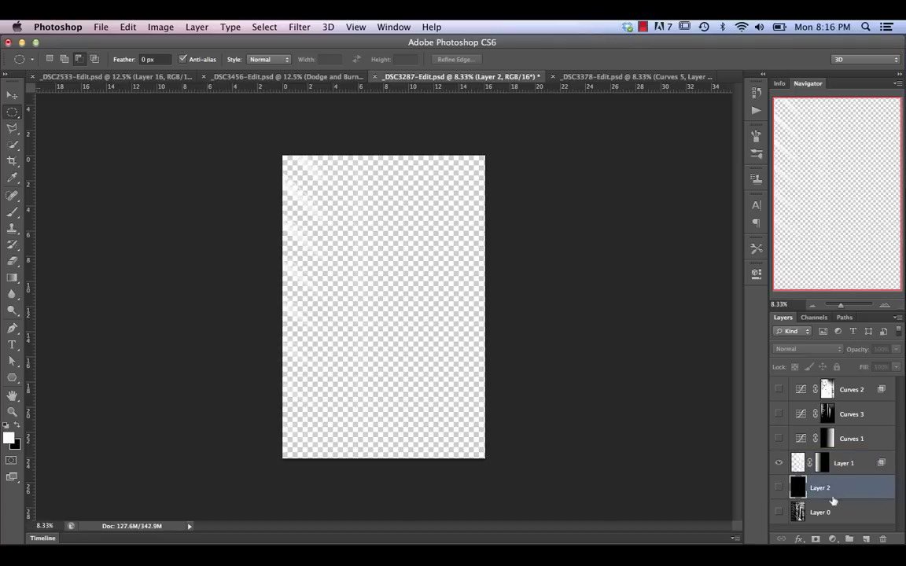
{"action": "key", "text": "BackSpace"}
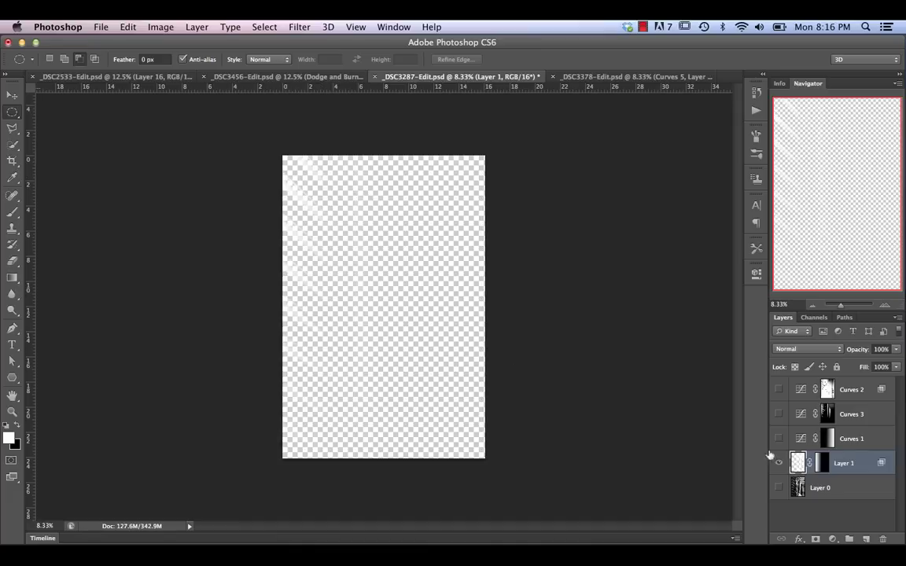
{"action": "left_click", "coordinate": [778, 488]}
{"action": "left_click", "coordinate": [824, 467]}
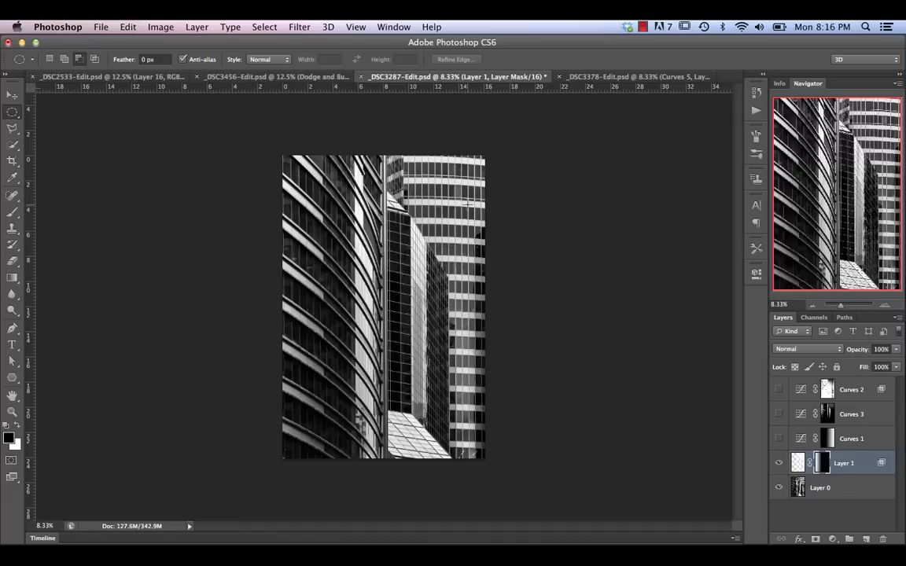
Compare the image with Layer 1's mask and Curves 1 toggled, leaving Curves 1 on.
{"action": "left_click", "coordinate": [825, 467], "text": "shift"}
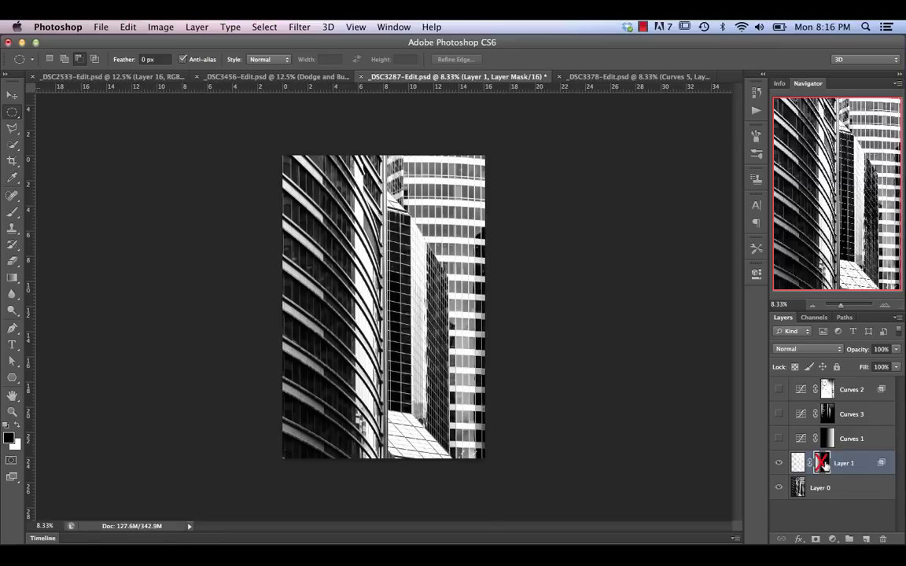
{"action": "left_click", "coordinate": [823, 464], "text": "shift"}
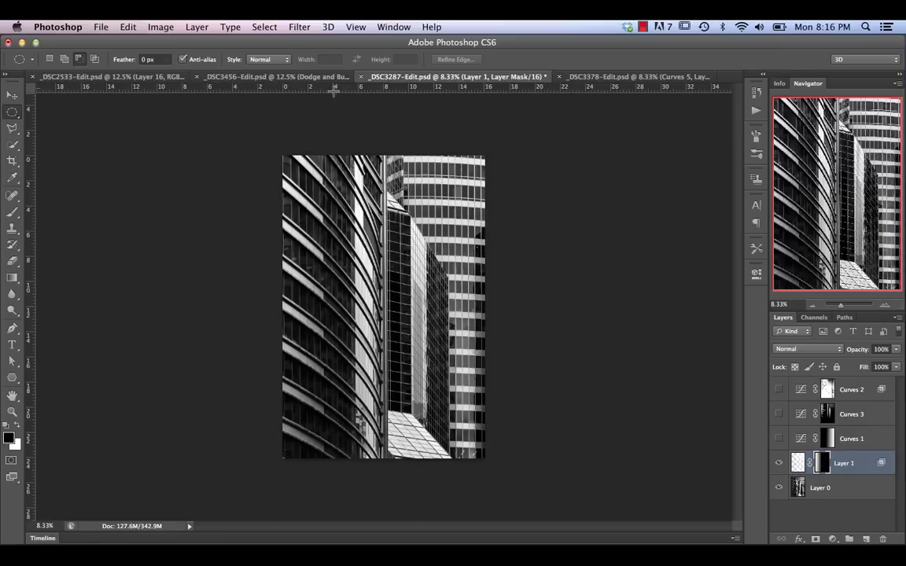
{"action": "left_click", "coordinate": [780, 439]}
{"action": "left_click", "coordinate": [799, 443]}
{"action": "left_click", "coordinate": [779, 440]}
{"action": "left_click", "coordinate": [778, 440]}
{"action": "left_click", "coordinate": [778, 438]}
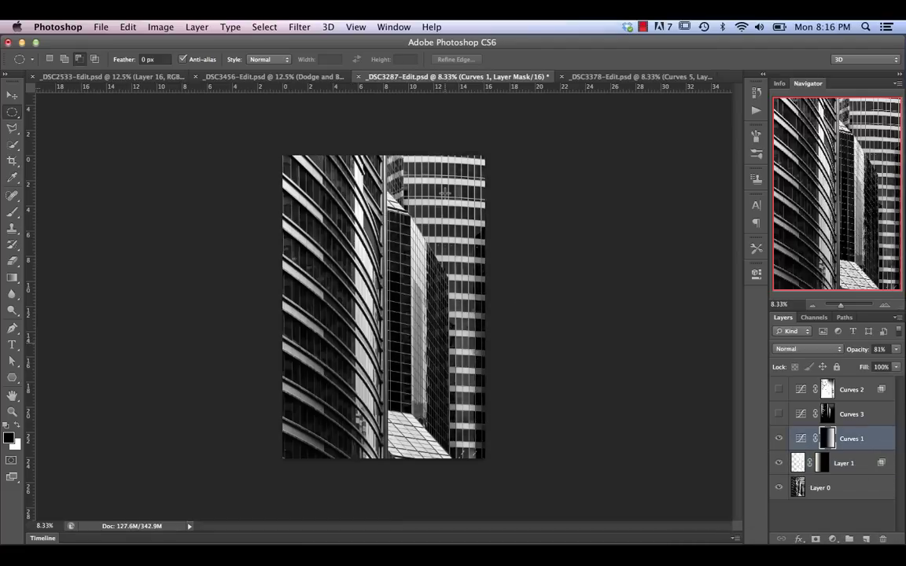
{"action": "left_click", "coordinate": [778, 438]}
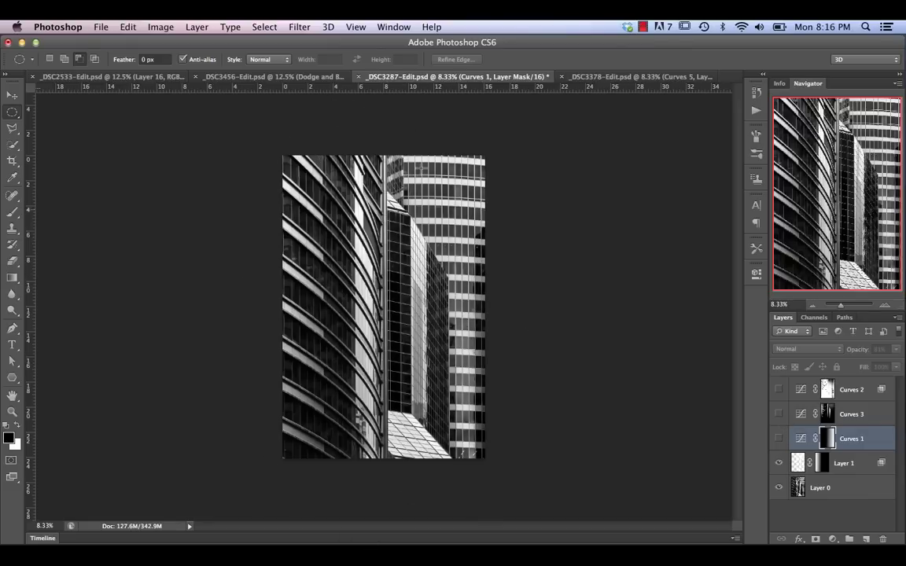
{"action": "left_click", "coordinate": [780, 439]}
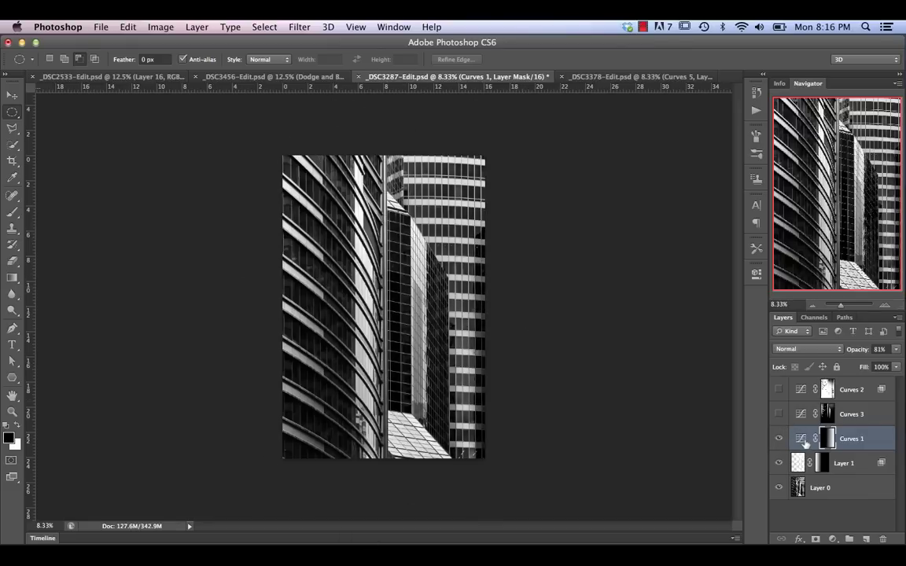
Add a control point to the Curves 1 tone curve to reshape it.
{"action": "left_click", "coordinate": [803, 442]}
{"action": "double_click", "coordinate": [803, 442]}
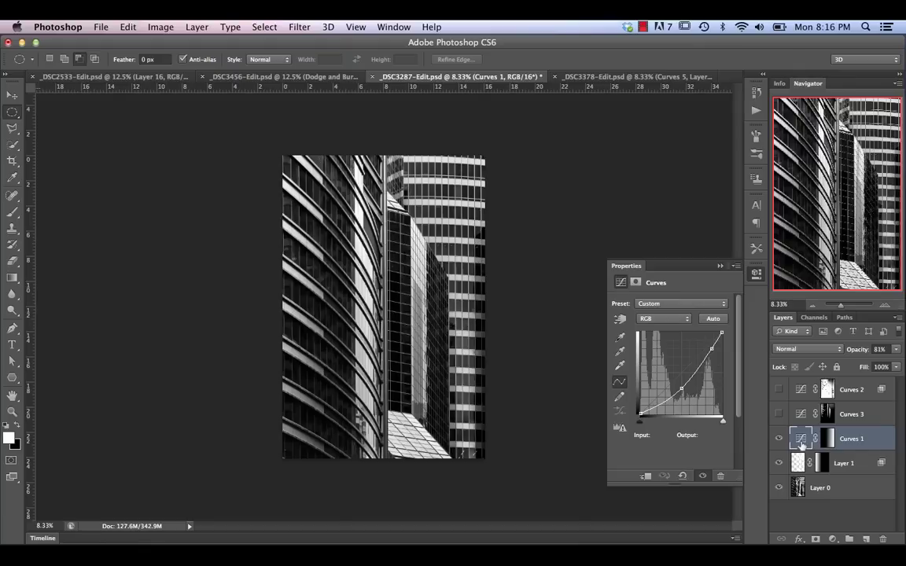
{"action": "left_click", "coordinate": [681, 388]}
Compare the image with and without Curves 3, leave it on, and view its mask alone.
{"action": "left_click", "coordinate": [782, 416]}
{"action": "left_click", "coordinate": [783, 415]}
{"action": "left_click", "coordinate": [782, 415]}
{"action": "left_click", "coordinate": [783, 415]}
{"action": "left_click", "coordinate": [783, 415]}
{"action": "left_click", "coordinate": [782, 416]}
{"action": "left_click", "coordinate": [782, 415]}
{"action": "left_click", "coordinate": [783, 416]}
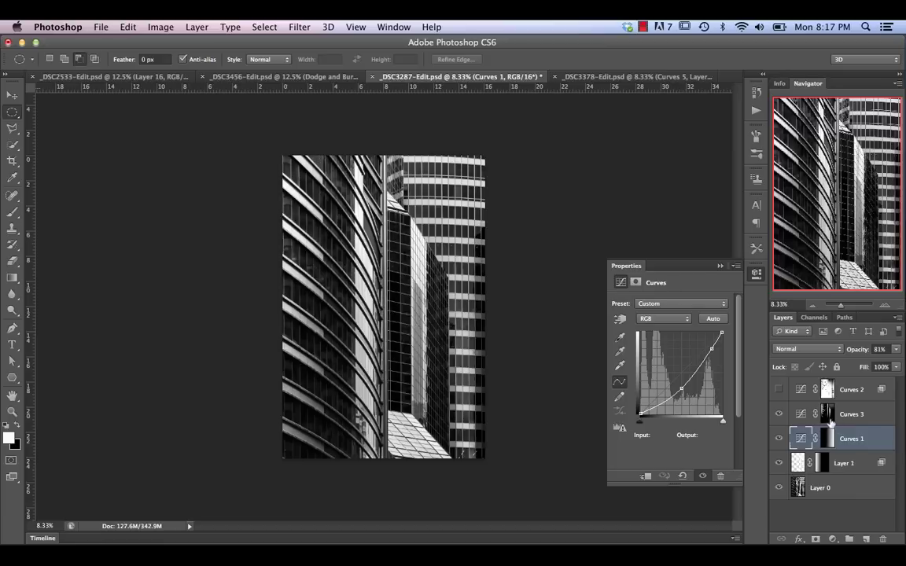
{"action": "left_click", "coordinate": [826, 417], "text": "alt"}
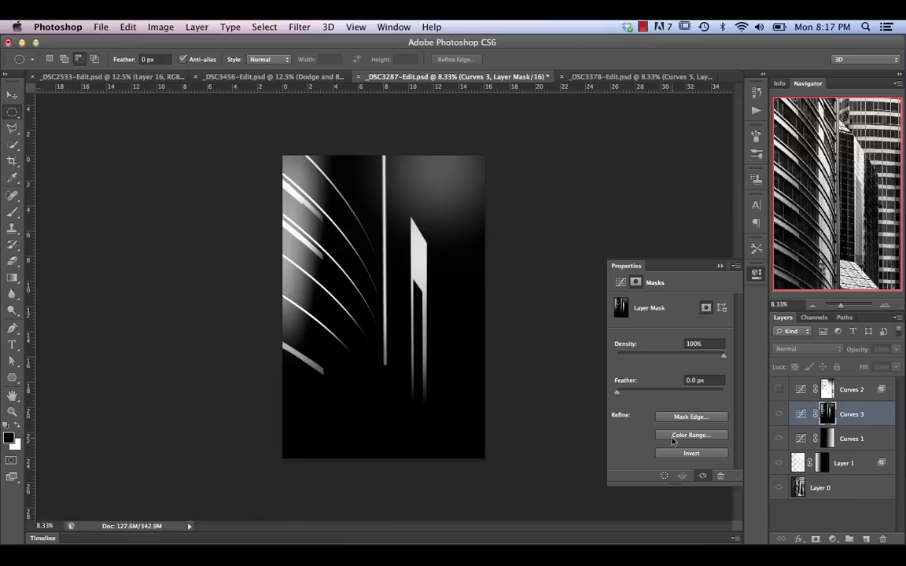
Return to the full image and compare it with and without Curves 3.
{"action": "key", "text": "super+2"}
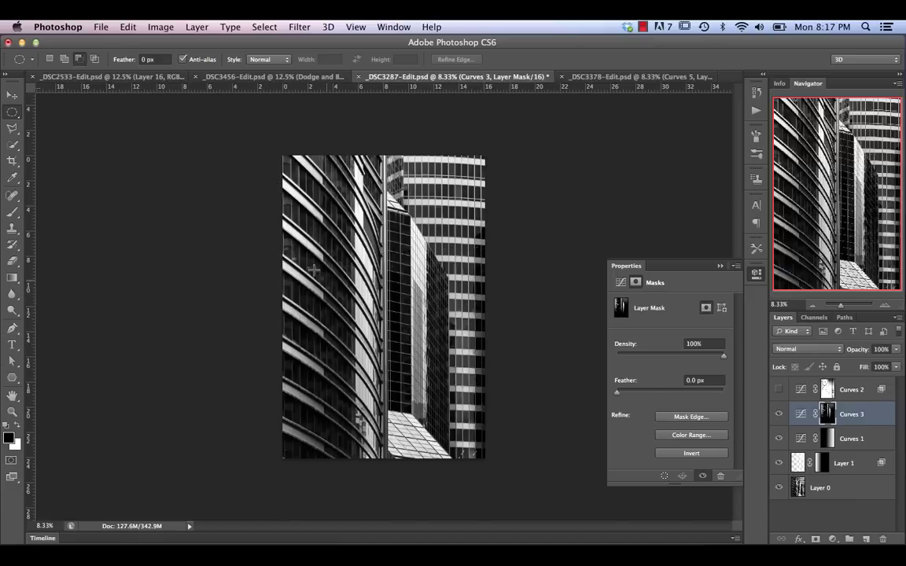
{"action": "left_click", "coordinate": [779, 415]}
{"action": "left_click", "coordinate": [779, 414]}
{"action": "left_click", "coordinate": [779, 414]}
{"action": "left_click", "coordinate": [779, 414]}
{"action": "left_click", "coordinate": [779, 414]}
{"action": "left_click", "coordinate": [779, 414]}
Turn on the Curves 2 contrast adjustment, inspecting its settings and mask against Curves 3's.
{"action": "left_click", "coordinate": [778, 390]}
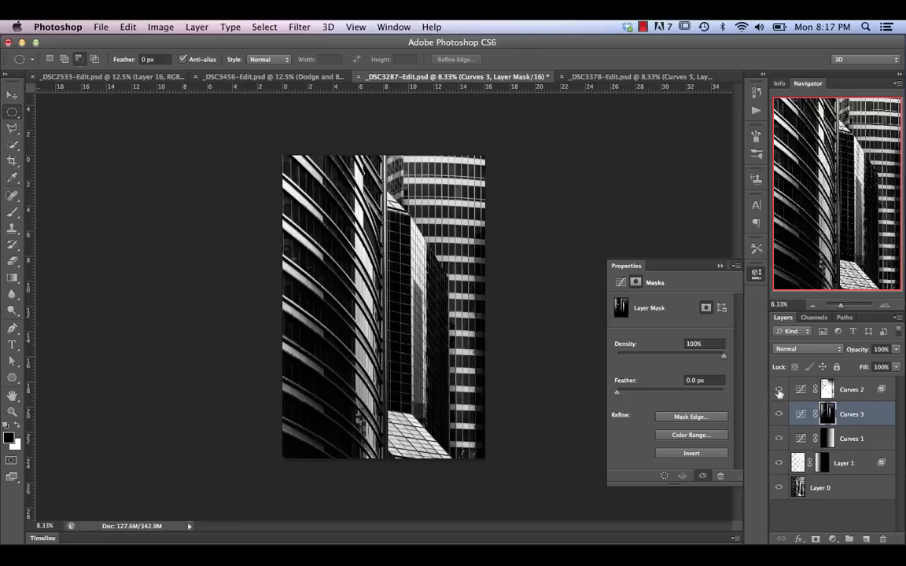
{"action": "left_click", "coordinate": [801, 393]}
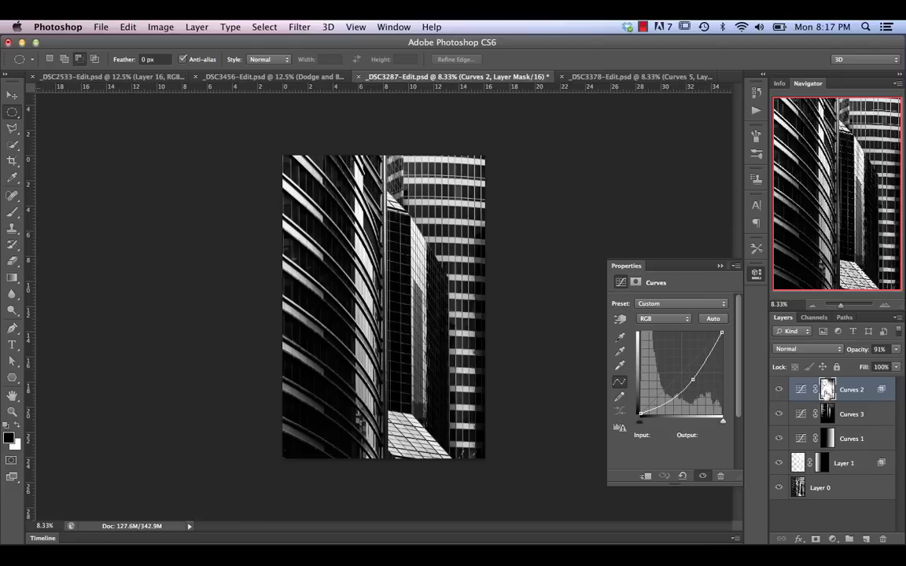
{"action": "left_click", "coordinate": [827, 388], "text": "alt"}
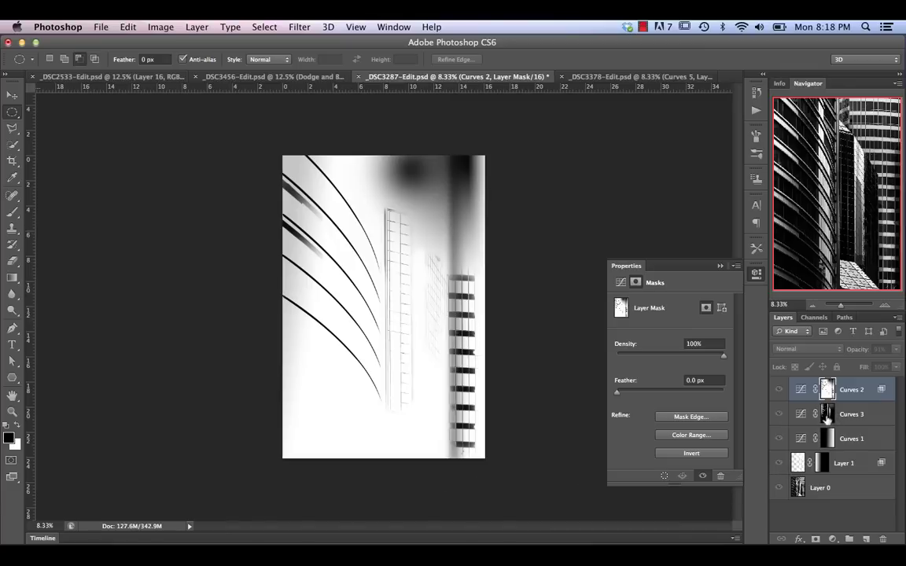
{"action": "left_click", "coordinate": [826, 416]}
{"action": "left_click", "coordinate": [826, 417], "text": "alt"}
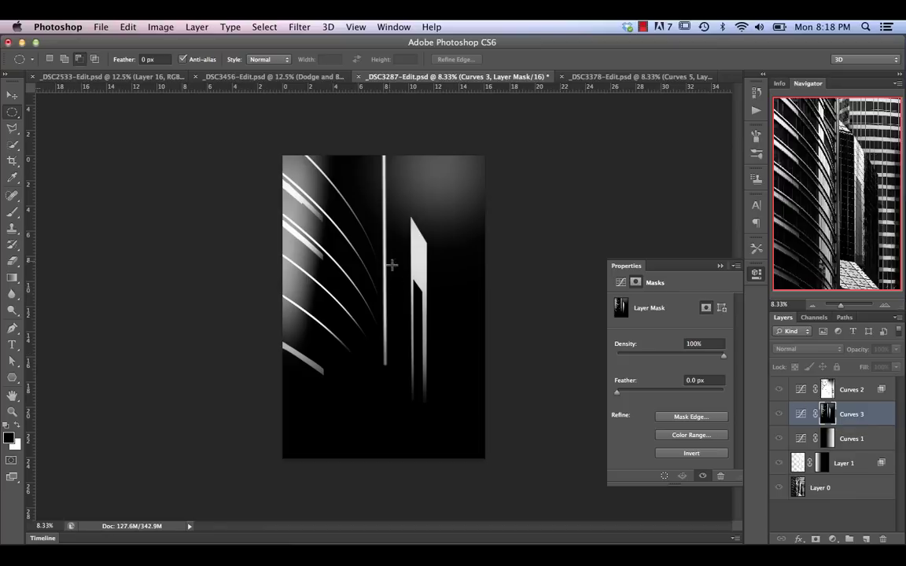
{"action": "key", "text": "alt+bracketright"}
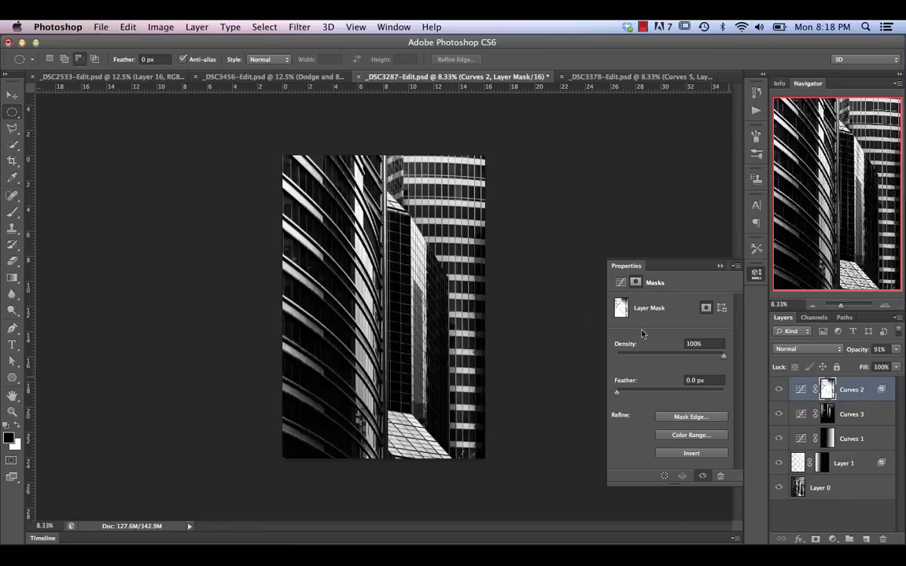
{"action": "left_click", "coordinate": [780, 390]}
{"action": "left_click", "coordinate": [780, 390]}
{"action": "left_click", "coordinate": [780, 390]}
{"action": "left_click", "coordinate": [781, 390]}
Check the saved mask channels, collapse Properties, and switch to _DSC3378-Edit.psd.
{"action": "left_click", "coordinate": [814, 317]}
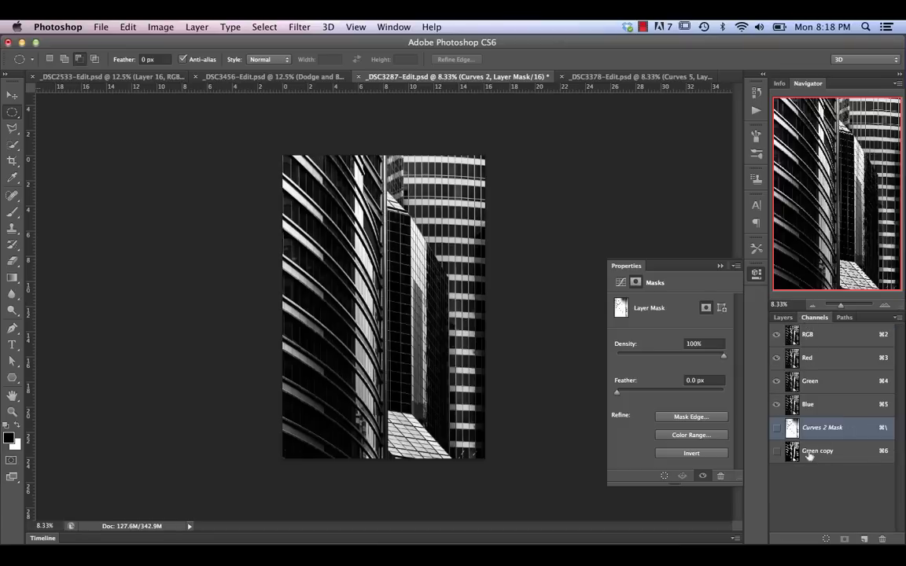
{"action": "key", "text": "F7"}
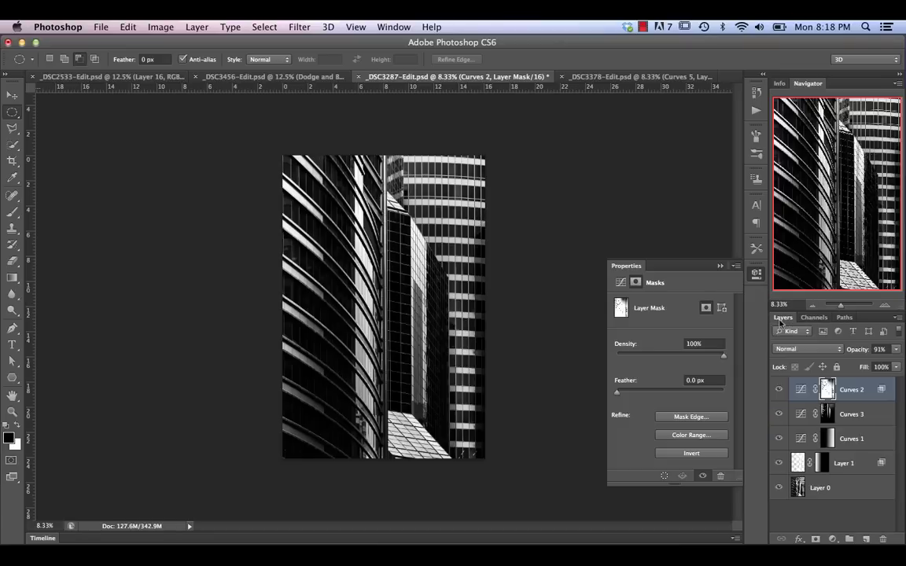
{"action": "left_click", "coordinate": [720, 266]}
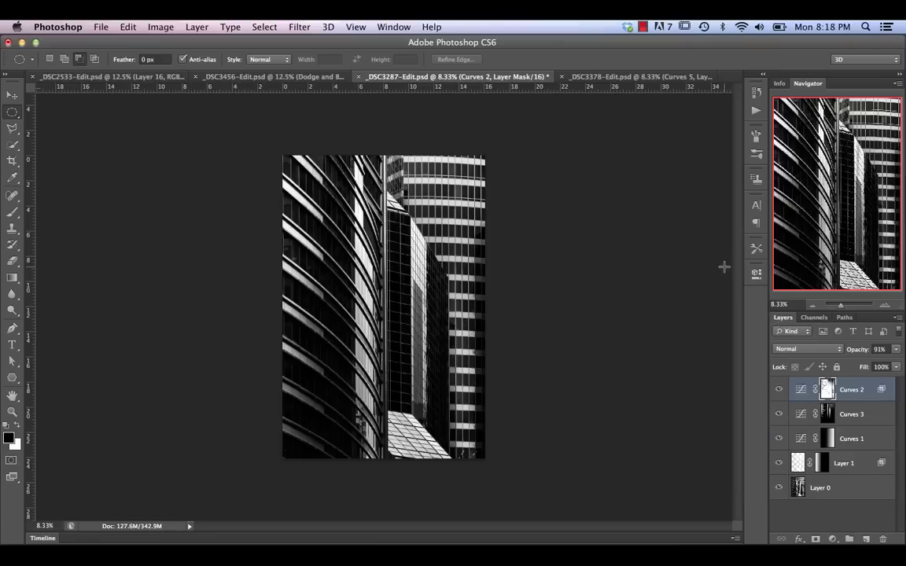
{"action": "left_click", "coordinate": [586, 75]}
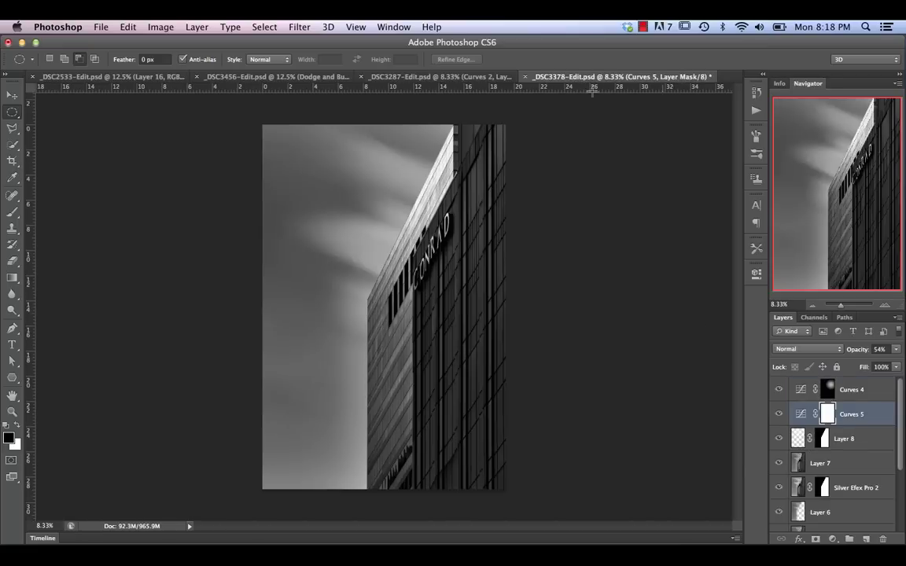
Solo the _DSC3380.dng colour photo and switch on the expanded Sky group's clouds over it.
{"action": "scroll", "coordinate": [789, 522], "scroll_direction": "down", "scroll_amount": 3}
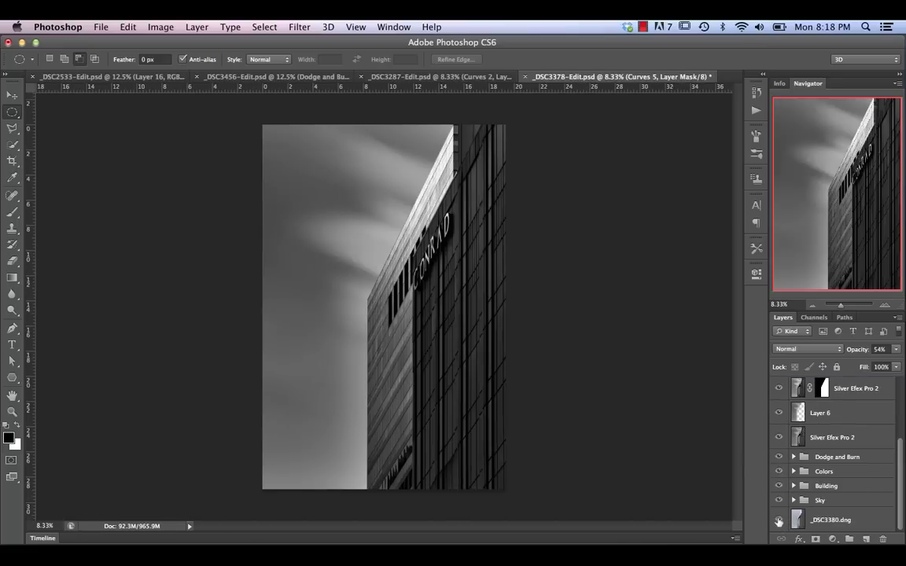
{"action": "left_click", "coordinate": [778, 521], "text": "alt"}
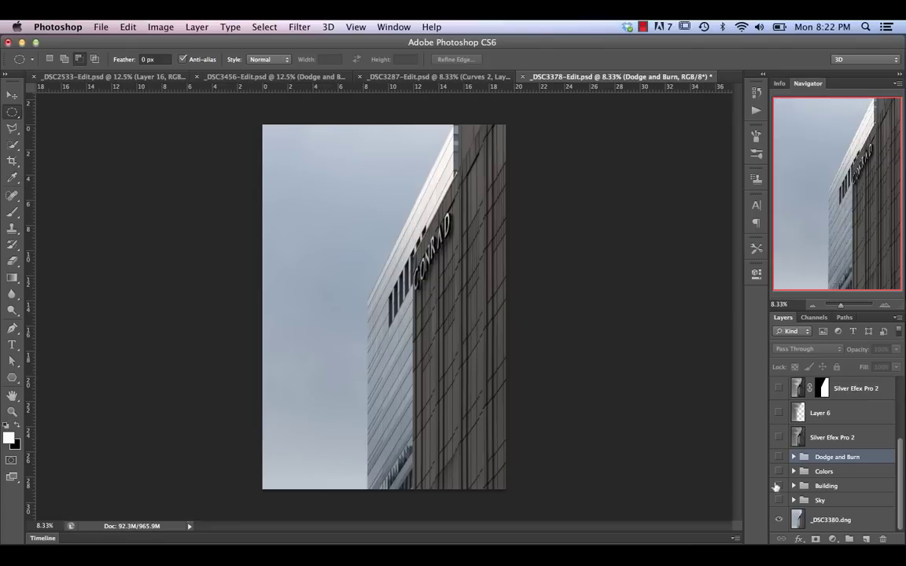
{"action": "left_click", "coordinate": [818, 501]}
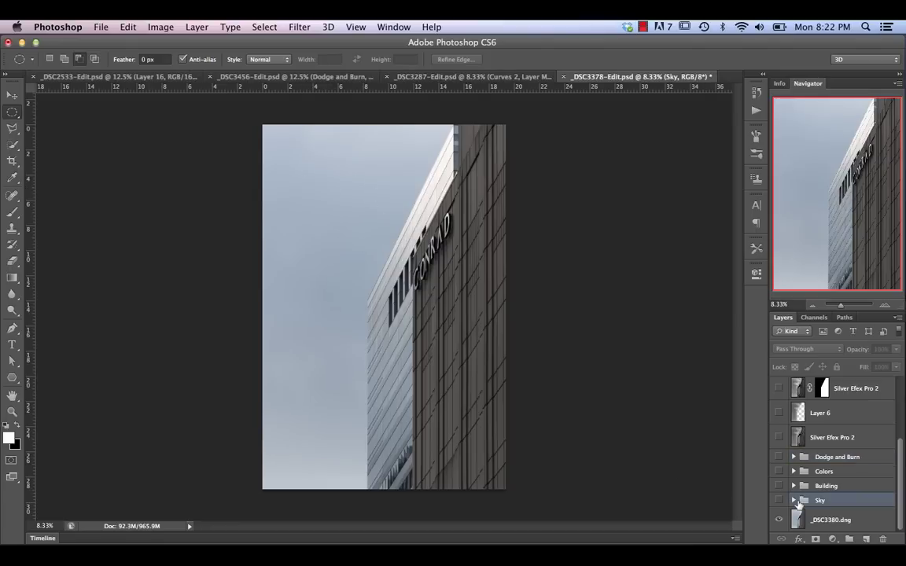
{"action": "left_click", "coordinate": [793, 501]}
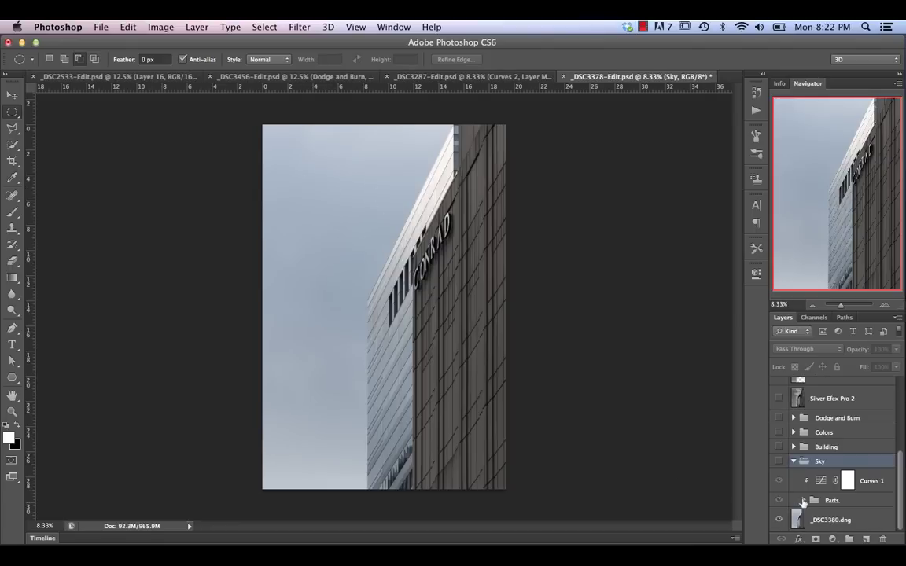
{"action": "left_click", "coordinate": [779, 461]}
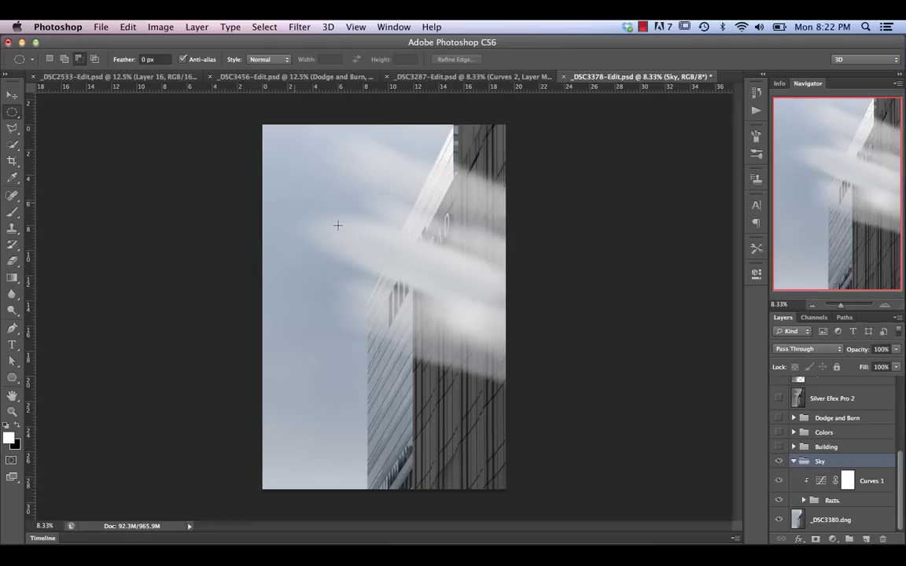
Expand Parts and compare the clouds with and without Layer 2 copy, leaving it visible.
{"action": "left_click", "coordinate": [804, 500]}
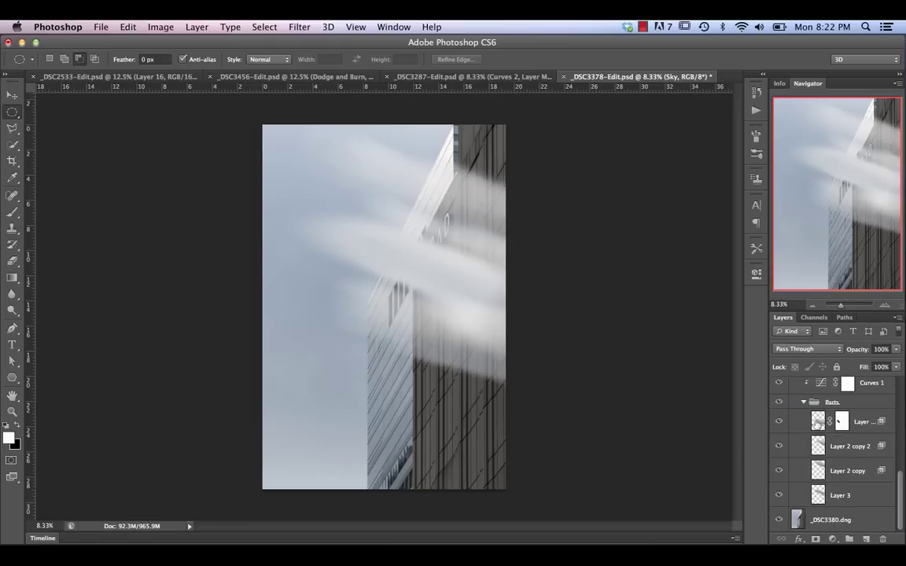
{"action": "left_click", "coordinate": [794, 471]}
{"action": "left_click", "coordinate": [779, 470]}
{"action": "left_click", "coordinate": [780, 471]}
{"action": "left_click", "coordinate": [780, 471]}
{"action": "left_click", "coordinate": [780, 471]}
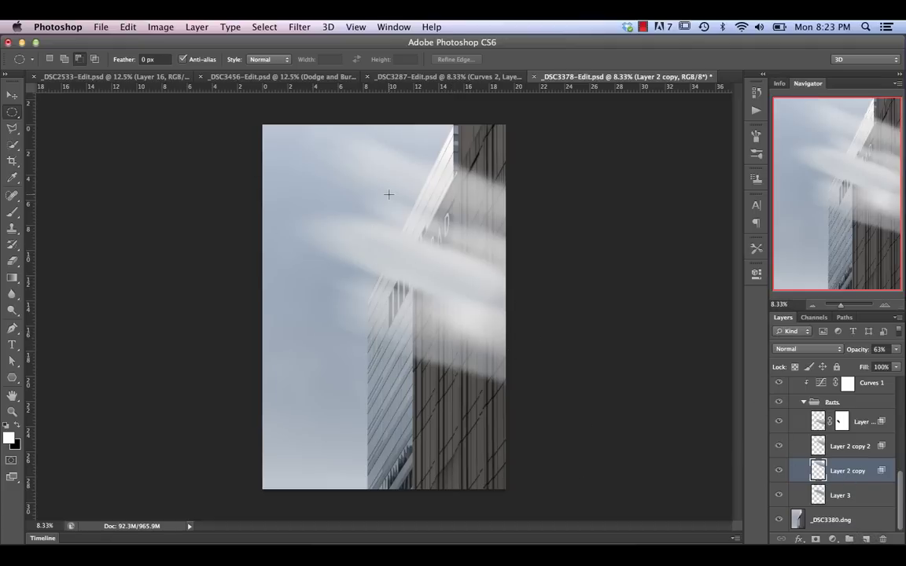
Lower Layer 2 copy's This Layer Blend If black split from 153 to 100.
{"action": "double_click", "coordinate": [881, 471]}
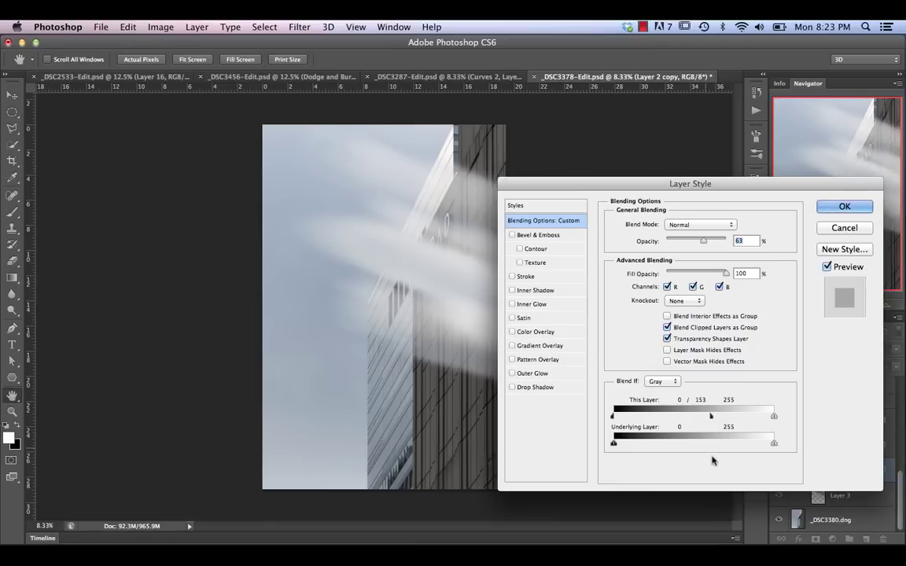
{"action": "mouse_move", "coordinate": [709, 416]}
{"action": "left_mouse_down"}
{"action": "mouse_move", "coordinate": [618, 418]}
{"action": "mouse_move", "coordinate": [728, 418]}
{"action": "mouse_move", "coordinate": [570, 417]}
{"action": "mouse_move", "coordinate": [746, 421]}
{"action": "mouse_move", "coordinate": [697, 417]}
{"action": "left_mouse_up"}
{"action": "left_click", "coordinate": [843, 206]}
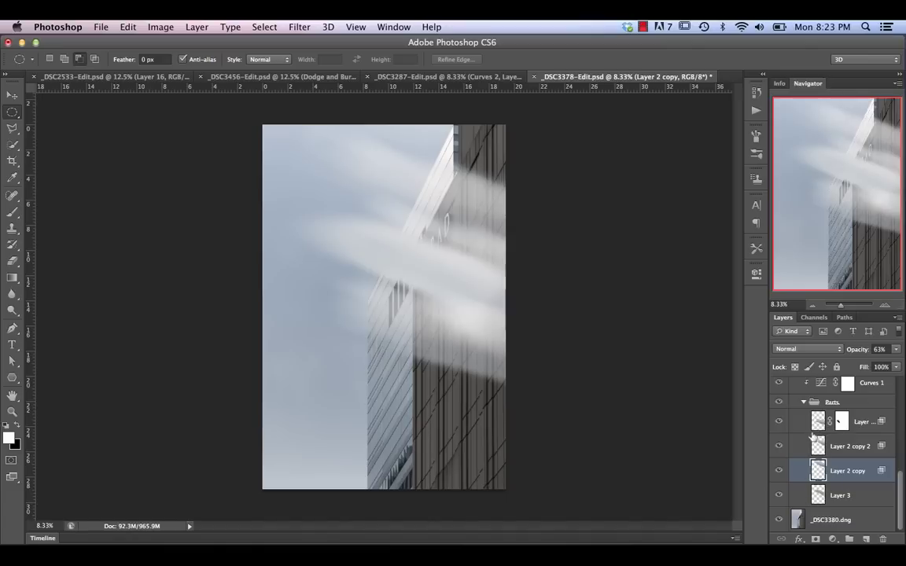
Compare cloud brightness with Curves 1 toggled, keep it on, and collapse Parts and Sky.
{"action": "left_click", "coordinate": [803, 402]}
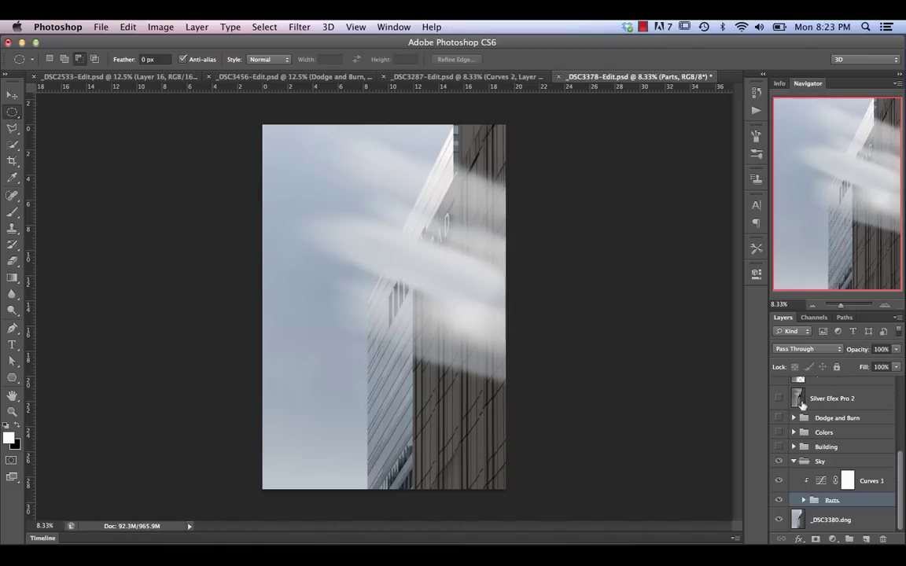
{"action": "left_click", "coordinate": [778, 481]}
{"action": "left_click", "coordinate": [778, 480]}
{"action": "left_click", "coordinate": [778, 480]}
{"action": "left_click", "coordinate": [778, 480]}
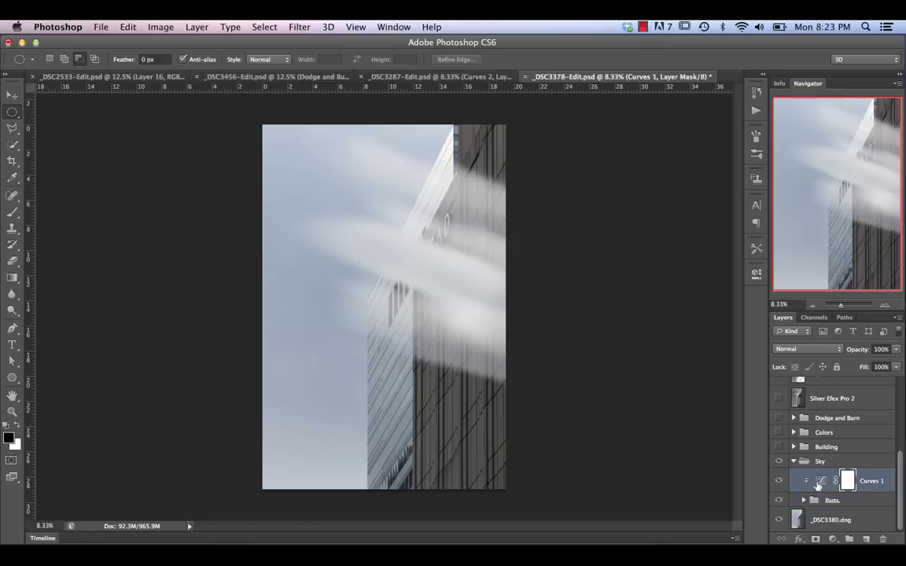
{"action": "double_click", "coordinate": [820, 480]}
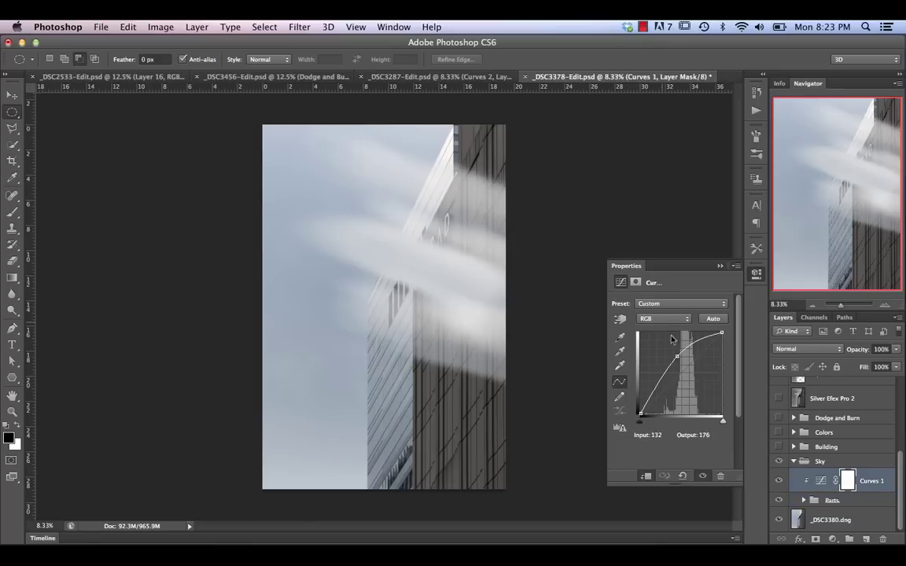
{"action": "left_click", "coordinate": [779, 481]}
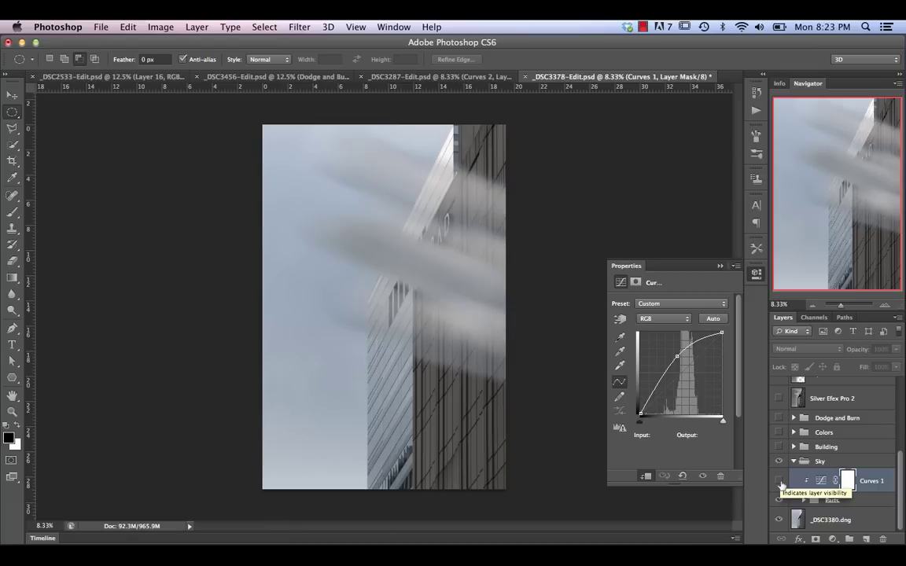
{"action": "left_click", "coordinate": [779, 480]}
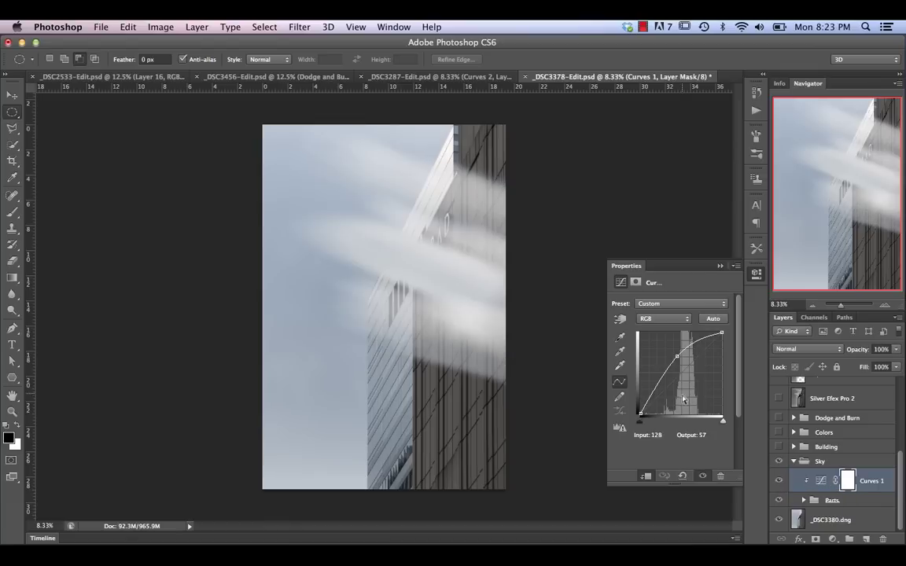
{"action": "left_click", "coordinate": [803, 500]}
{"action": "left_click", "coordinate": [803, 500]}
{"action": "left_click", "coordinate": [795, 463]}
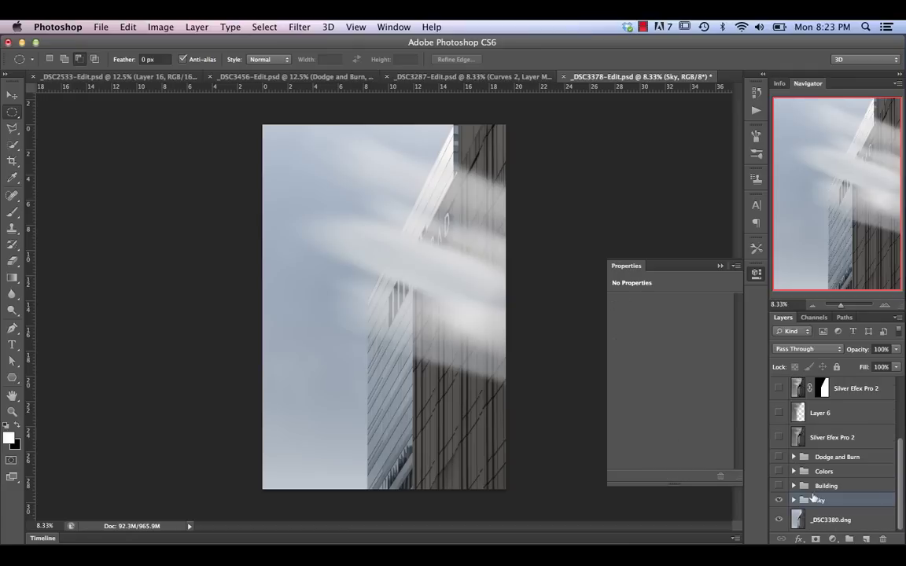
Expand the Building group and toggle it and the Sky group, leaving both visible.
{"action": "left_click", "coordinate": [793, 486]}
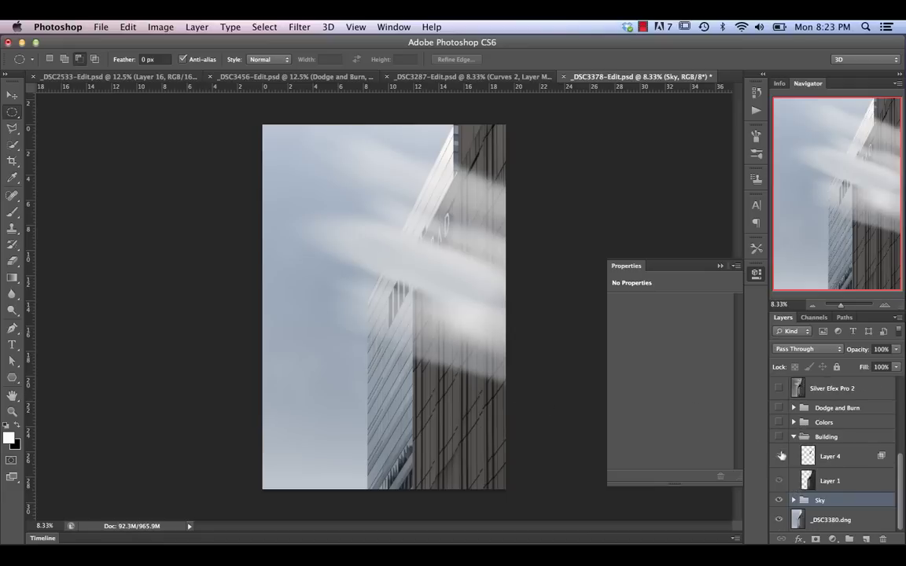
{"action": "left_click", "coordinate": [779, 501]}
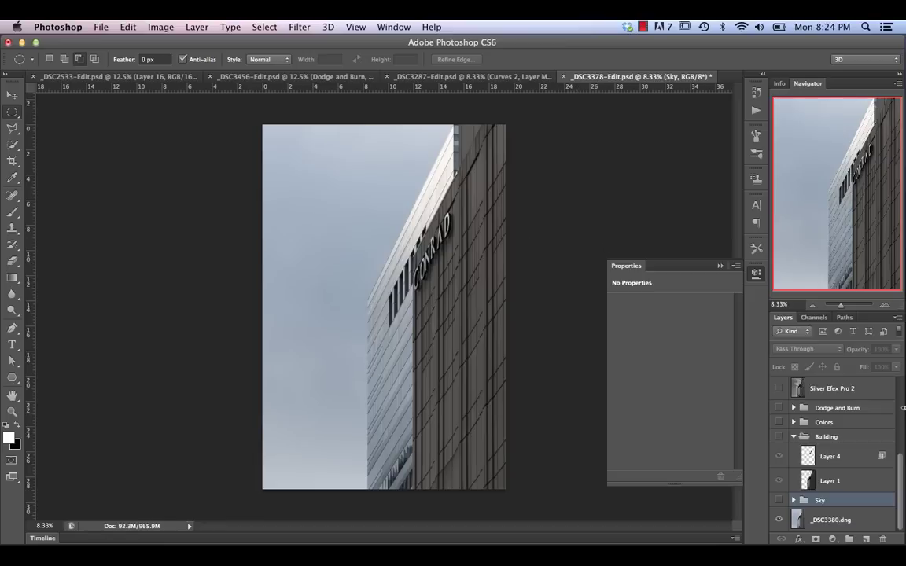
{"action": "left_click", "coordinate": [777, 438]}
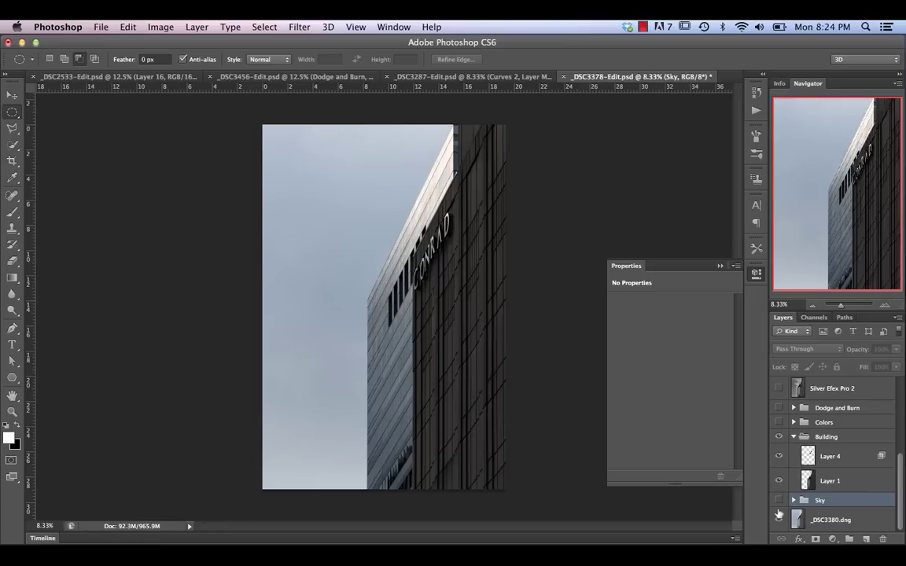
{"action": "left_click", "coordinate": [778, 500]}
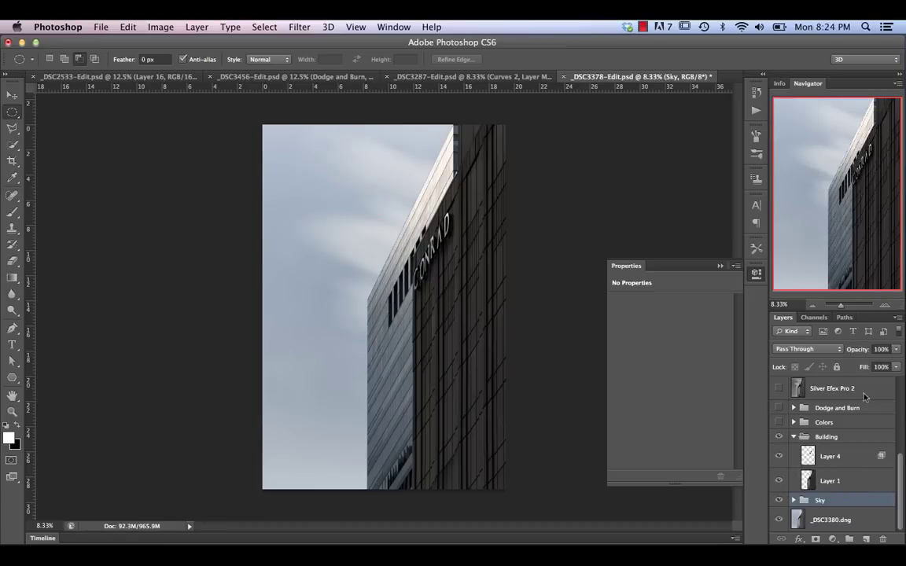
{"action": "left_click", "coordinate": [778, 438]}
{"action": "left_click", "coordinate": [779, 438]}
Compare the image with Layer 4, Layer 1 and the Building group toggled off and on.
{"action": "left_click", "coordinate": [778, 463]}
{"action": "left_click", "coordinate": [779, 479]}
{"action": "left_click", "coordinate": [780, 481]}
{"action": "left_click", "coordinate": [779, 437]}
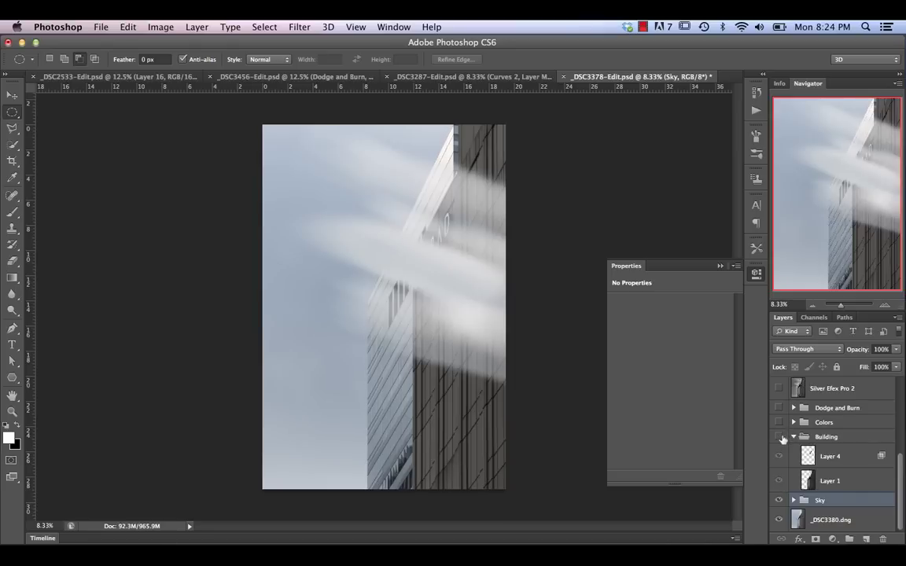
{"action": "left_click", "coordinate": [780, 437]}
{"action": "left_click", "coordinate": [780, 437]}
{"action": "left_click", "coordinate": [780, 437]}
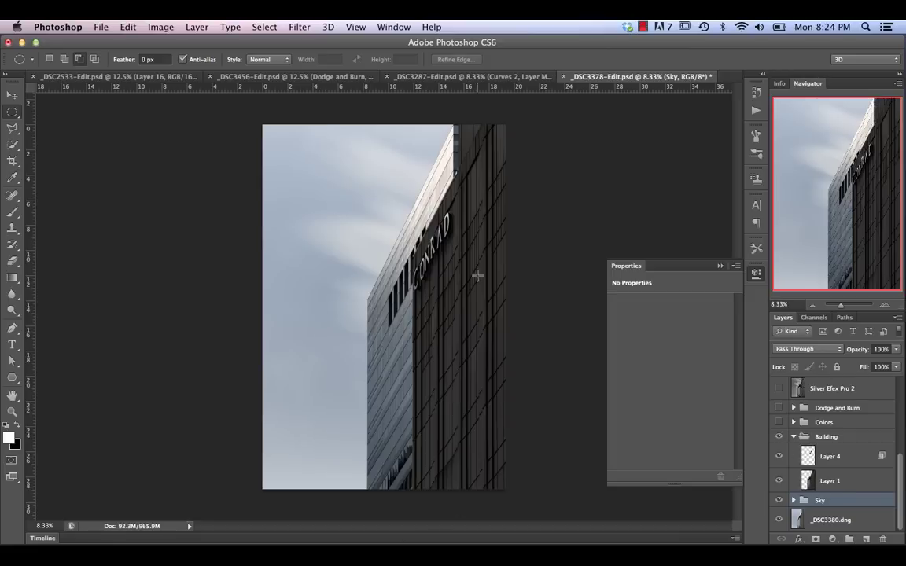
{"action": "left_click", "coordinate": [778, 437]}
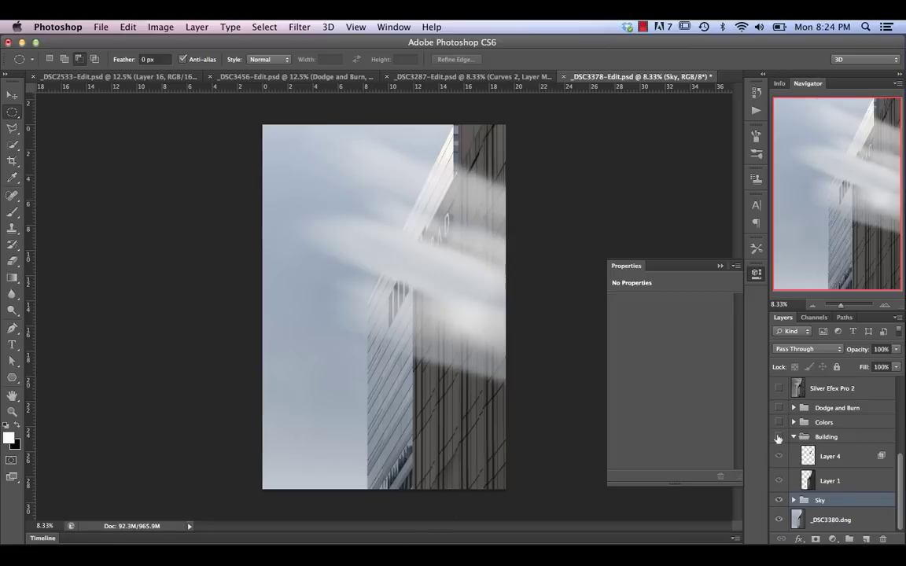
{"action": "left_click", "coordinate": [778, 437]}
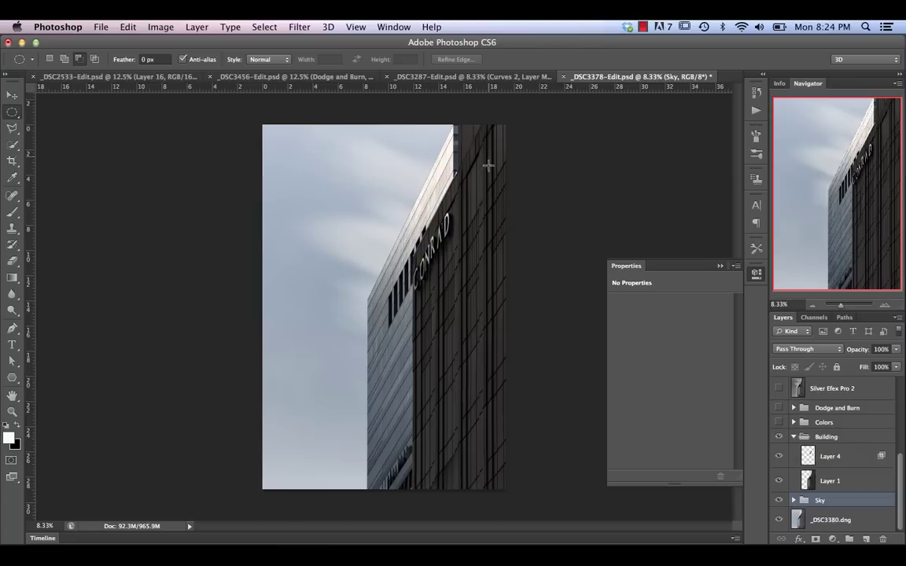
Check Layer 4's effect, keep it visible, and collapse the Building group.
{"action": "left_click", "coordinate": [779, 456]}
{"action": "left_click", "coordinate": [780, 457]}
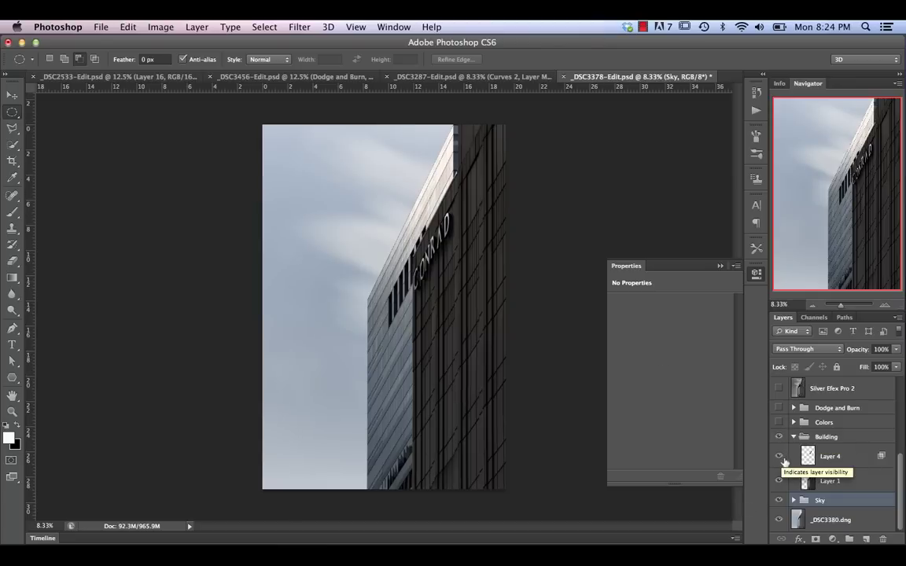
{"action": "left_click", "coordinate": [779, 457]}
{"action": "left_click", "coordinate": [779, 457]}
{"action": "left_click", "coordinate": [846, 456]}
{"action": "left_click", "coordinate": [796, 437]}
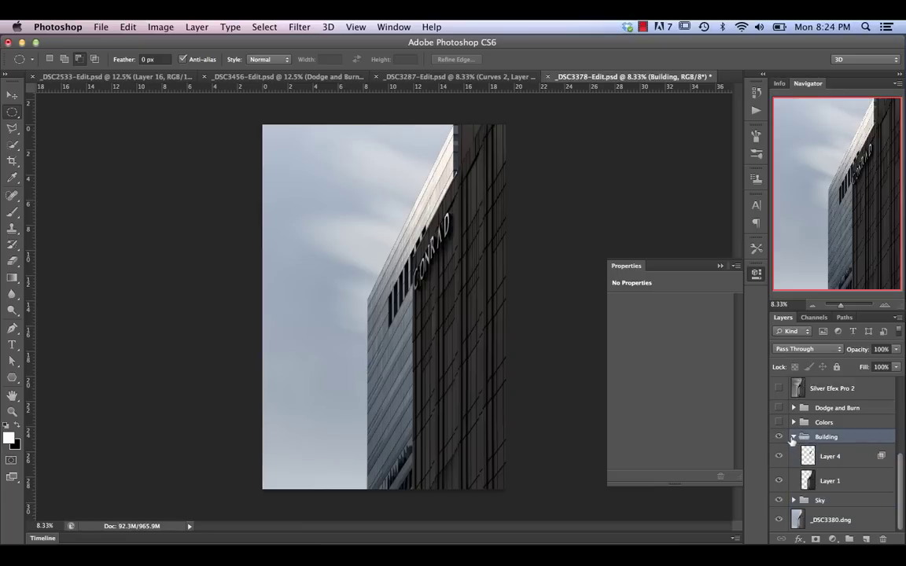
Make the Colors group's Selective Color and Black & White adjustments visible, then collapse the group.
{"action": "left_click", "coordinate": [793, 436]}
{"action": "left_click", "coordinate": [794, 471]}
{"action": "scroll", "coordinate": [787, 441], "scroll_direction": "down", "scroll_amount": 2}
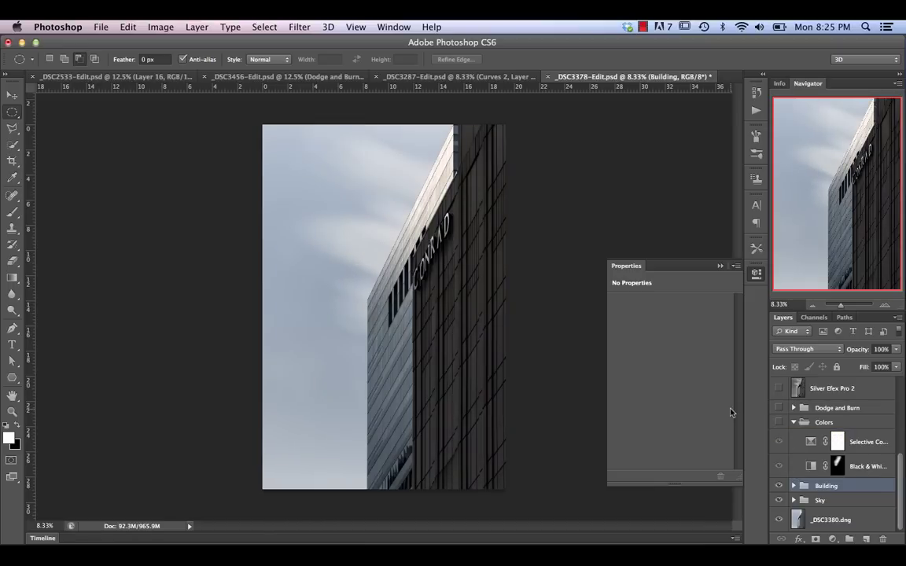
{"action": "left_click", "coordinate": [779, 423]}
{"action": "scroll", "coordinate": [796, 428], "scroll_direction": "up", "scroll_amount": 3}
{"action": "scroll", "coordinate": [796, 428], "scroll_direction": "down", "scroll_amount": 3}
{"action": "left_click", "coordinate": [794, 423]}
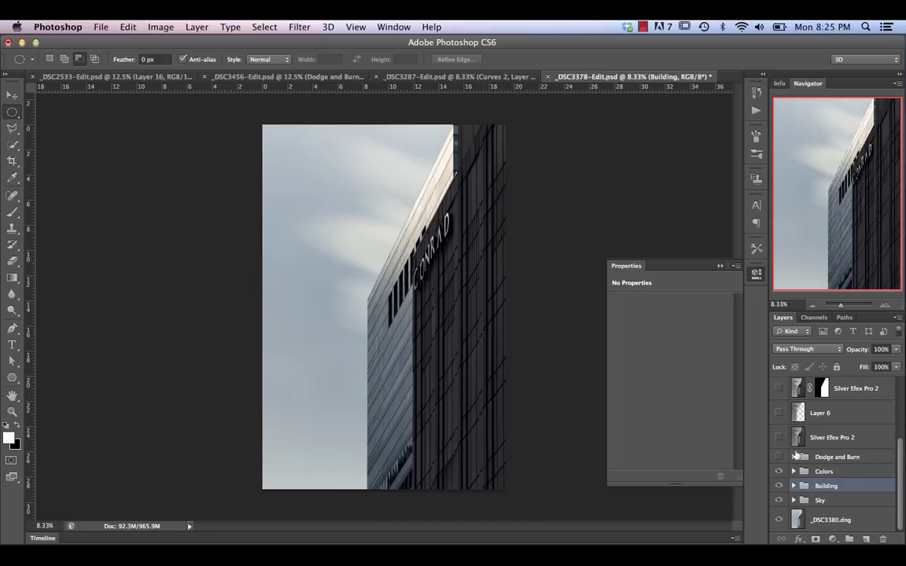
Expand Dodge and Burn and inspect its Dodge copy, Curves 2 and Burn curves.
{"action": "left_click", "coordinate": [793, 453]}
{"action": "scroll", "coordinate": [831, 488], "scroll_direction": "down", "scroll_amount": 2}
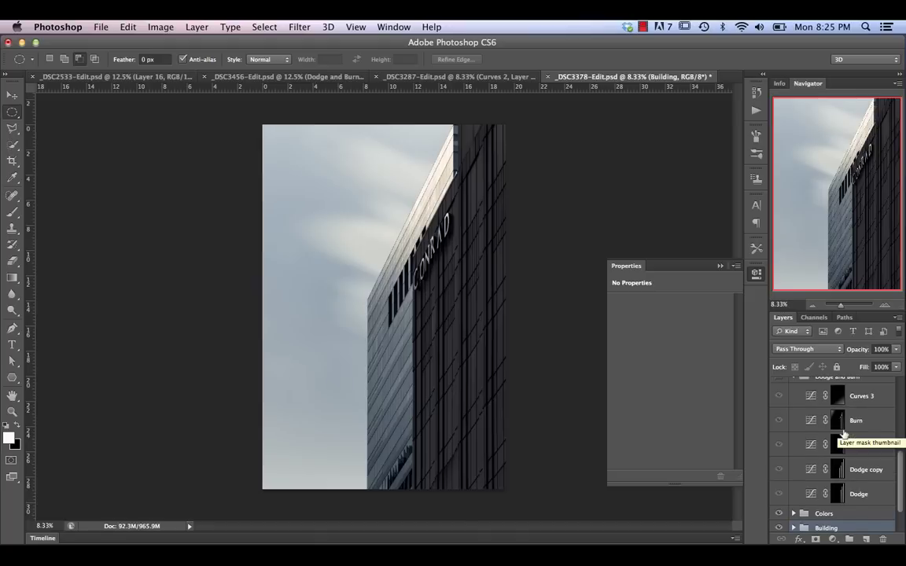
{"action": "scroll", "coordinate": [857, 424], "scroll_direction": "up", "scroll_amount": 1}
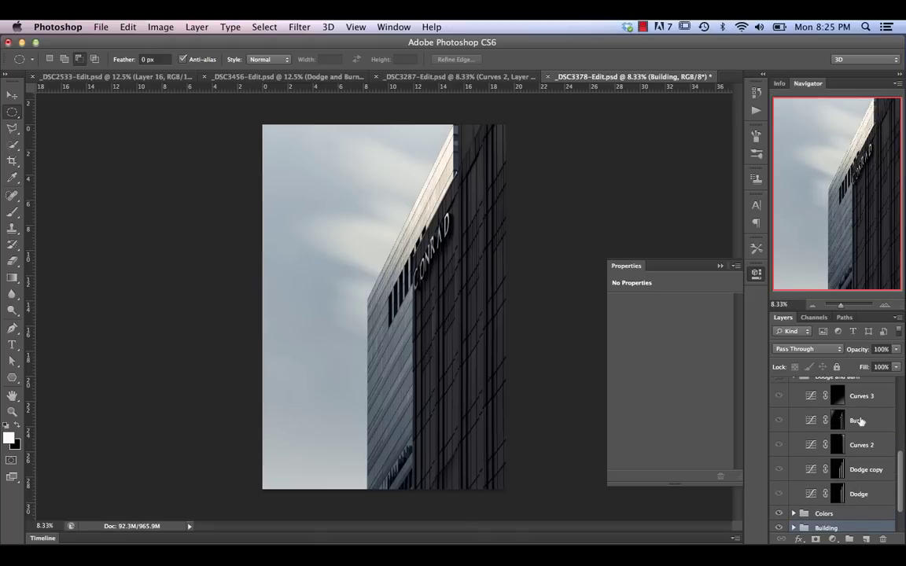
{"action": "left_click", "coordinate": [857, 470]}
{"action": "left_click", "coordinate": [822, 446]}
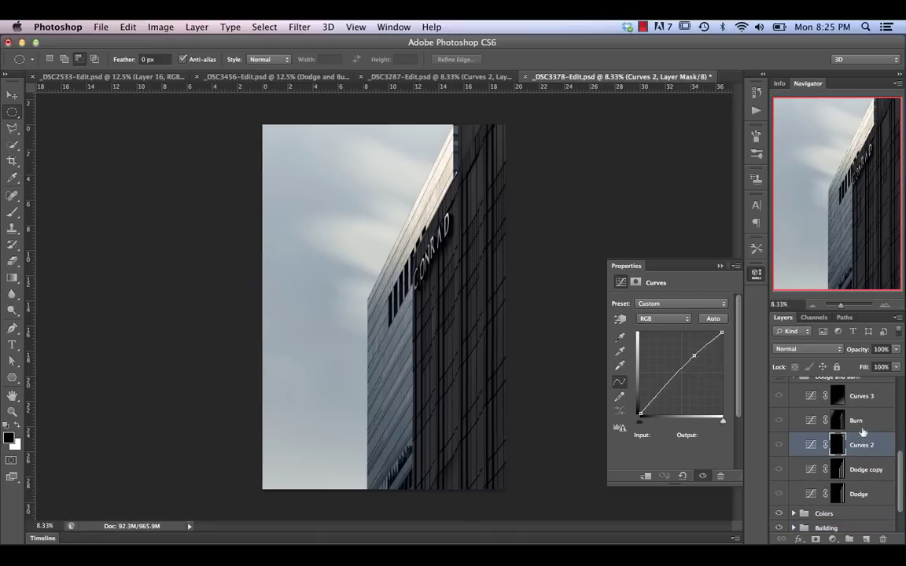
{"action": "left_click", "coordinate": [857, 420]}
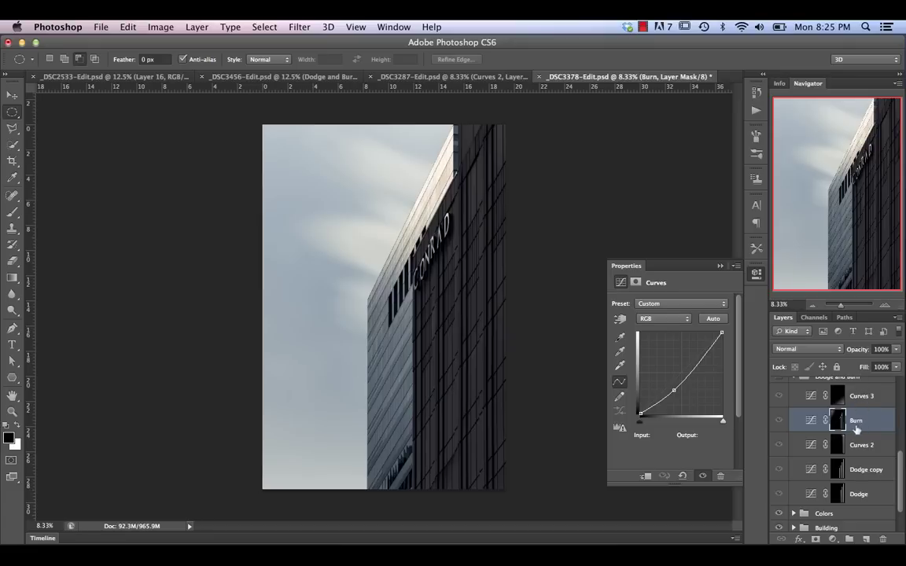
{"action": "scroll", "coordinate": [796, 410], "scroll_direction": "up", "scroll_amount": 1}
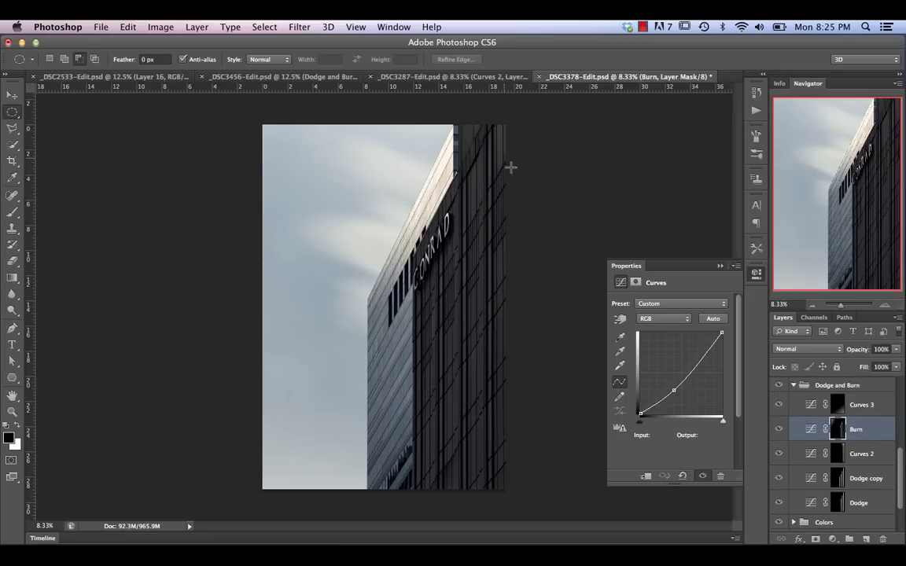
Compare the image with and without Dodge and Burn, leave it on, and collapse it.
{"action": "left_click", "coordinate": [780, 386]}
{"action": "left_click", "coordinate": [779, 386]}
{"action": "left_click", "coordinate": [778, 386]}
{"action": "left_click", "coordinate": [779, 386]}
{"action": "left_click", "coordinate": [779, 386]}
{"action": "left_click", "coordinate": [779, 386]}
{"action": "left_click", "coordinate": [793, 386]}
{"action": "scroll", "coordinate": [796, 408], "scroll_direction": "up", "scroll_amount": 3}
{"action": "scroll", "coordinate": [795, 393], "scroll_direction": "down", "scroll_amount": 3}
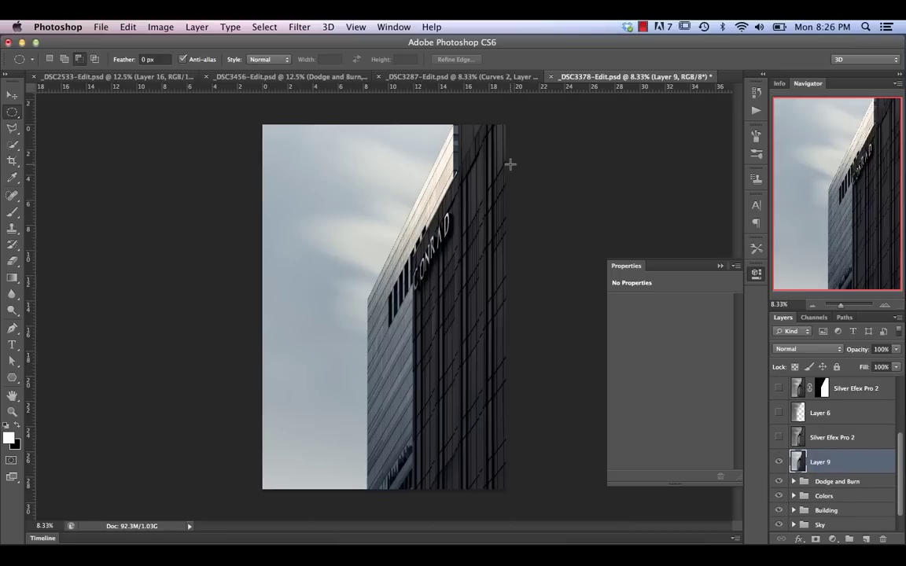
Run Filter > Nik Collection > Silver Efex Pro 2 on Layer 9.
{"action": "left_click", "coordinate": [288, 30]}
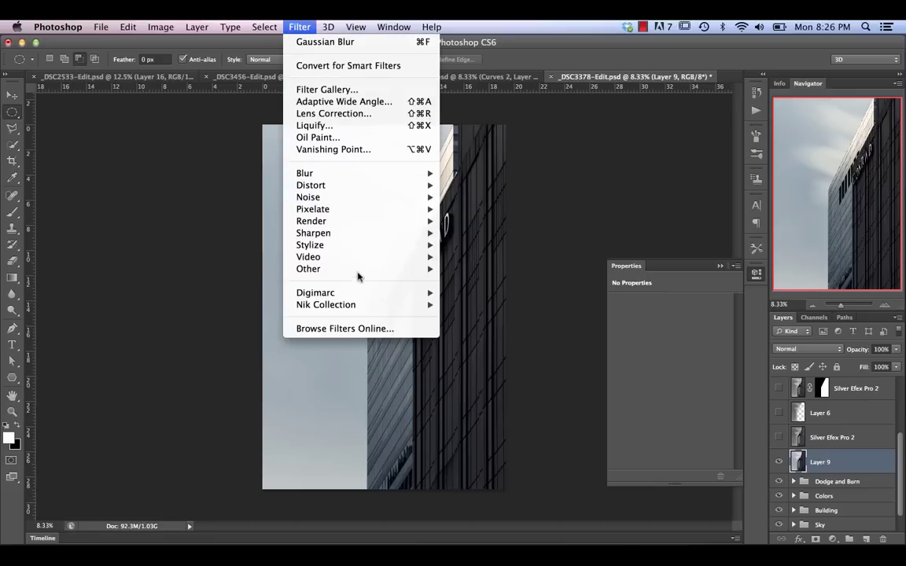
{"action": "mouse_move", "coordinate": [362, 309]}
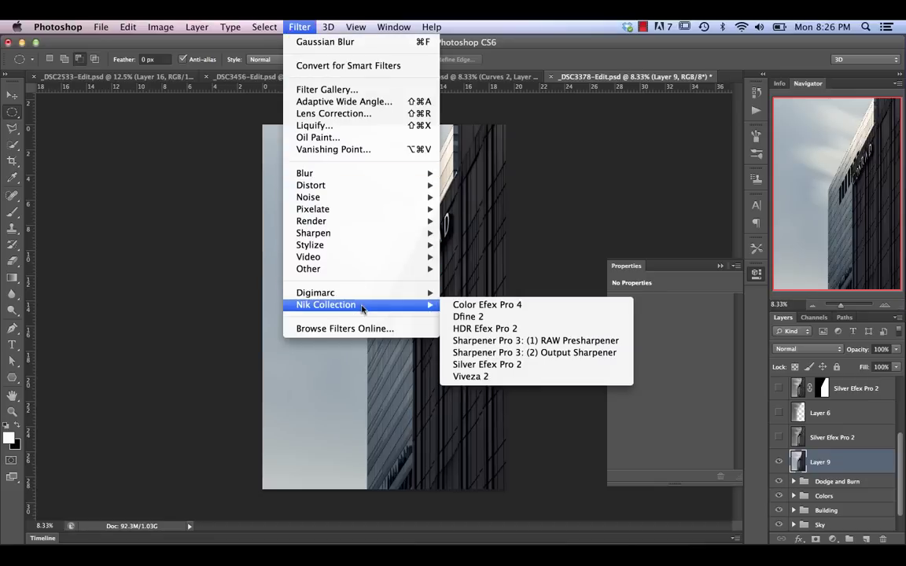
{"action": "left_click", "coordinate": [486, 364]}
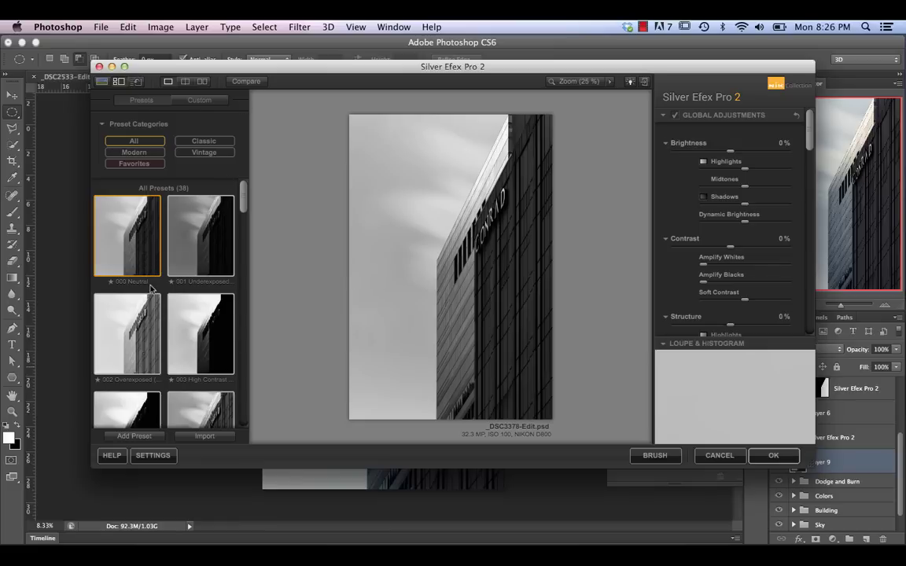
{"action": "scroll", "coordinate": [151, 289], "scroll_direction": "down", "scroll_amount": 8}
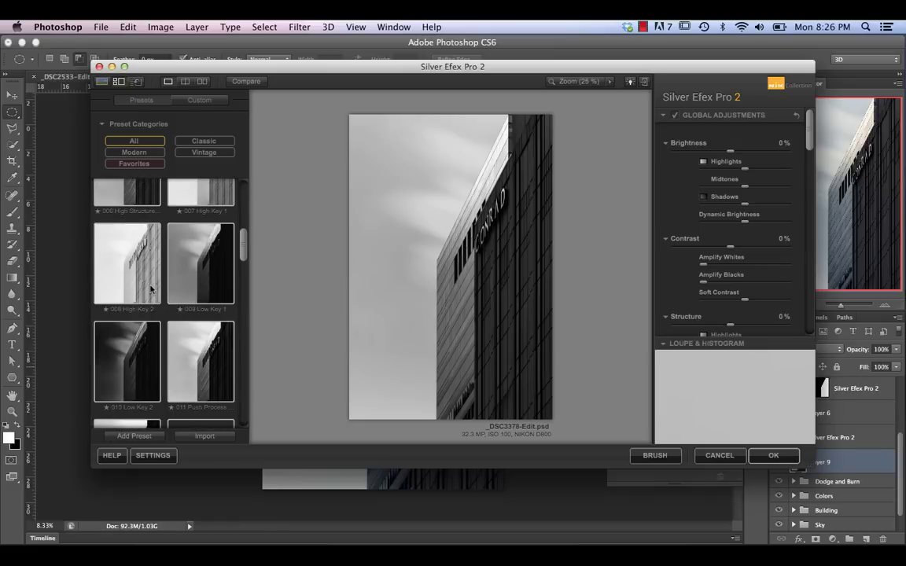
{"action": "scroll", "coordinate": [150, 288], "scroll_direction": "down", "scroll_amount": 4}
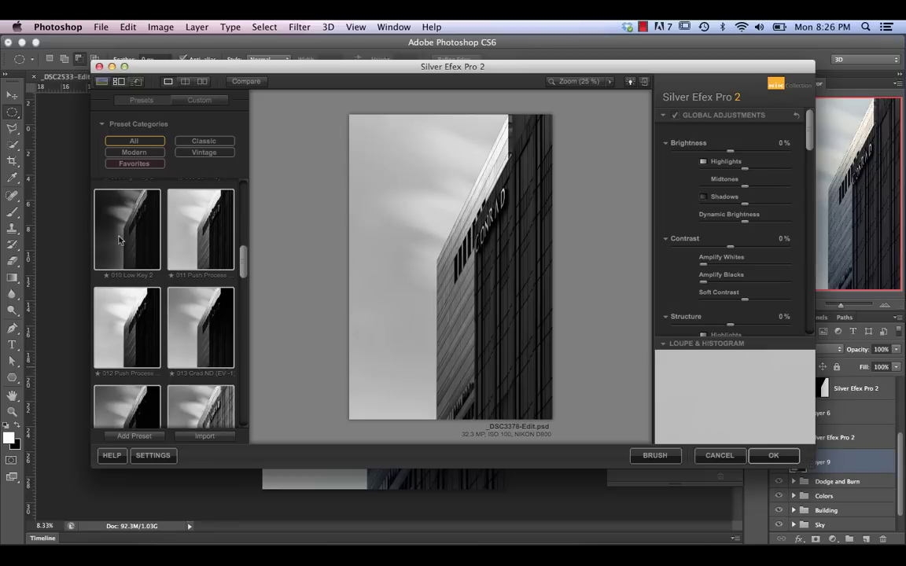
{"action": "scroll", "coordinate": [136, 263], "scroll_direction": "down", "scroll_amount": 2}
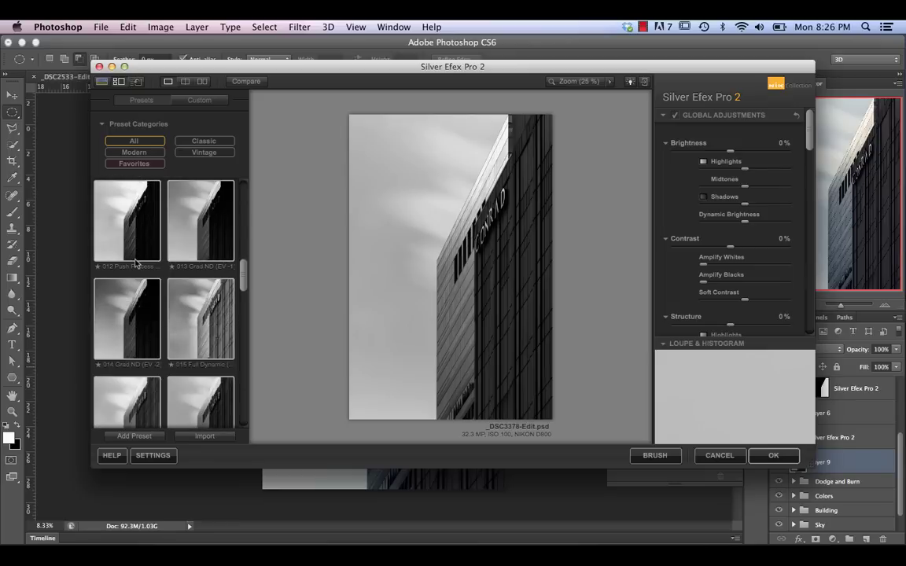
{"action": "scroll", "coordinate": [152, 333], "scroll_direction": "down", "scroll_amount": 4}
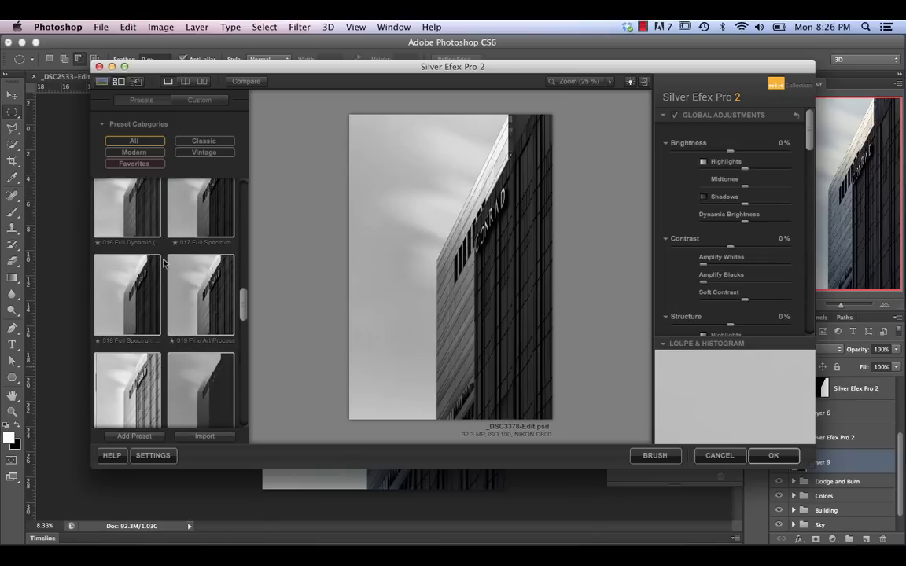
{"action": "scroll", "coordinate": [150, 260], "scroll_direction": "up", "scroll_amount": 10}
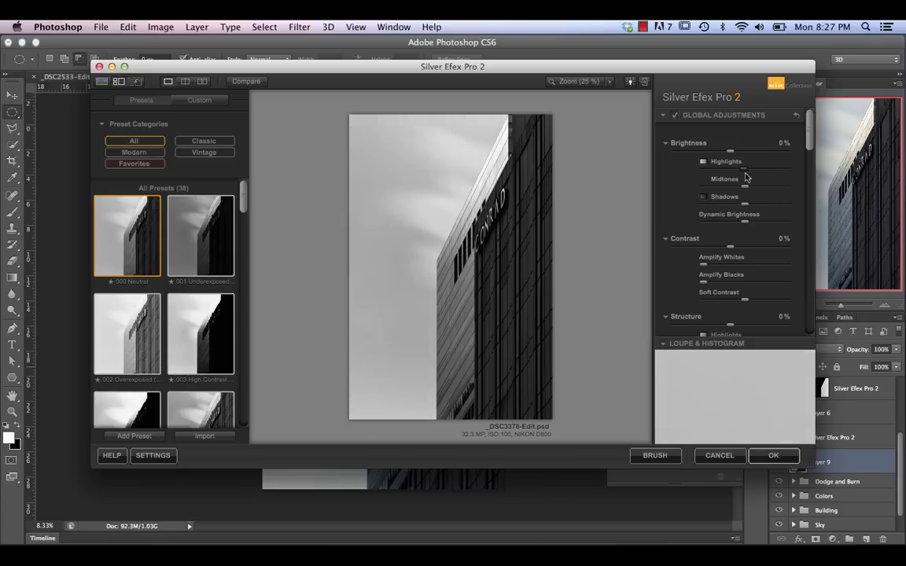
Lower Midtones brightness to 3% and raise the overall Contrast.
{"action": "left_click_drag", "start_coordinate": [744, 185], "coordinate": [753, 185]}
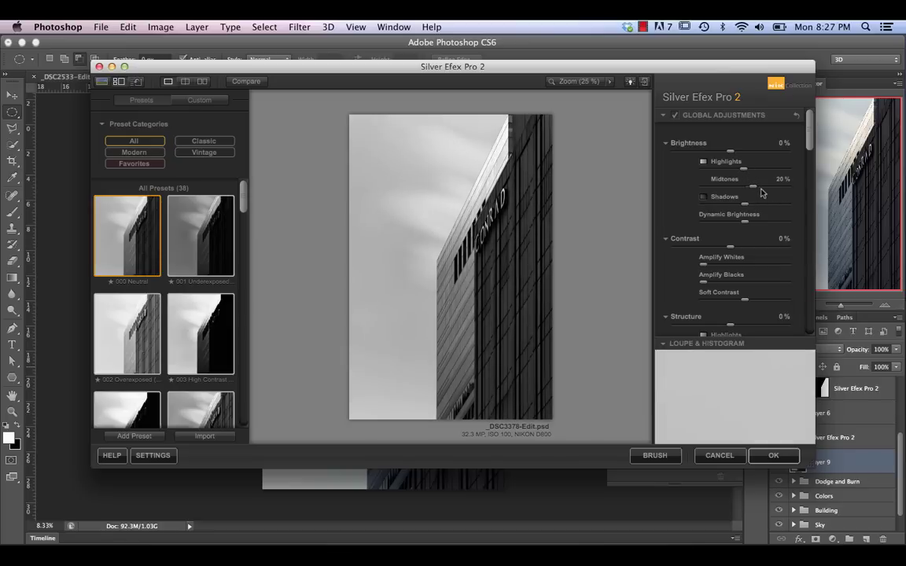
{"action": "left_click_drag", "start_coordinate": [754, 191], "coordinate": [749, 192]}
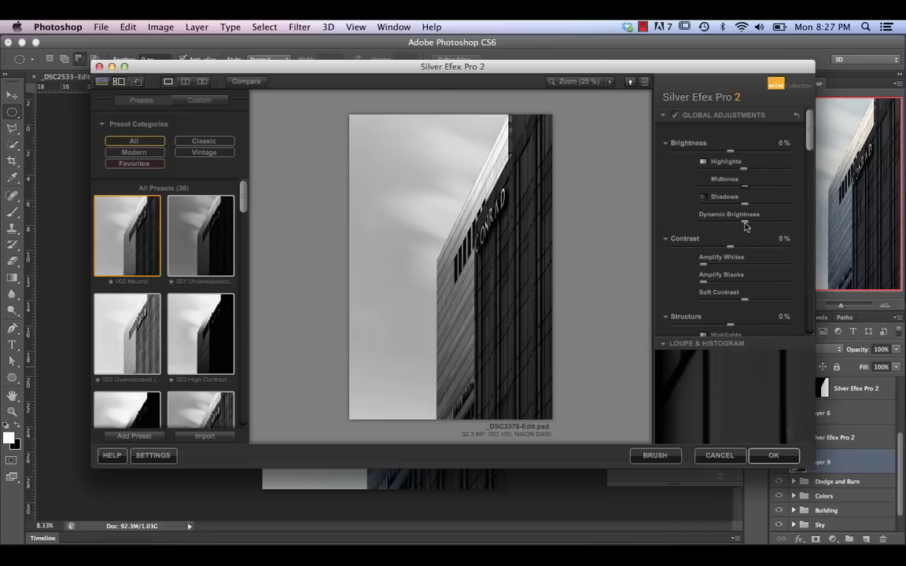
{"action": "scroll", "coordinate": [746, 226], "scroll_direction": "down", "scroll_amount": 3}
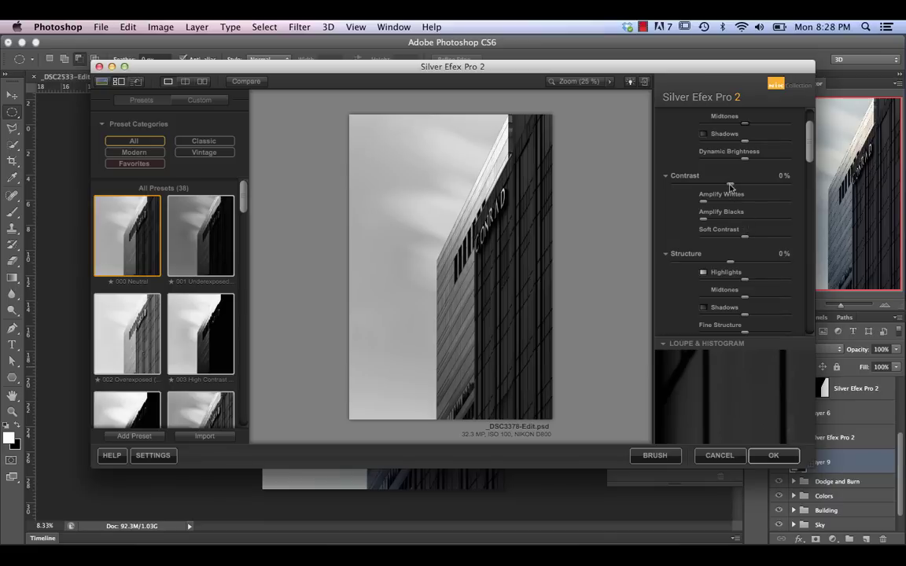
{"action": "mouse_move", "coordinate": [730, 185]}
{"action": "left_mouse_down"}
{"action": "mouse_move", "coordinate": [761, 188]}
{"action": "mouse_move", "coordinate": [734, 191]}
{"action": "left_mouse_up"}
Set Amplify Whites to 11% and Amplify Blacks to 65% for a darker, punchier building.
{"action": "left_click_drag", "start_coordinate": [730, 202], "coordinate": [687, 214]}
{"action": "left_click", "coordinate": [783, 180]}
{"action": "mouse_move", "coordinate": [705, 206]}
{"action": "left_mouse_down"}
{"action": "mouse_move", "coordinate": [754, 208]}
{"action": "mouse_move", "coordinate": [693, 210]}
{"action": "left_mouse_up"}
{"action": "left_click_drag", "start_coordinate": [703, 220], "coordinate": [770, 246]}
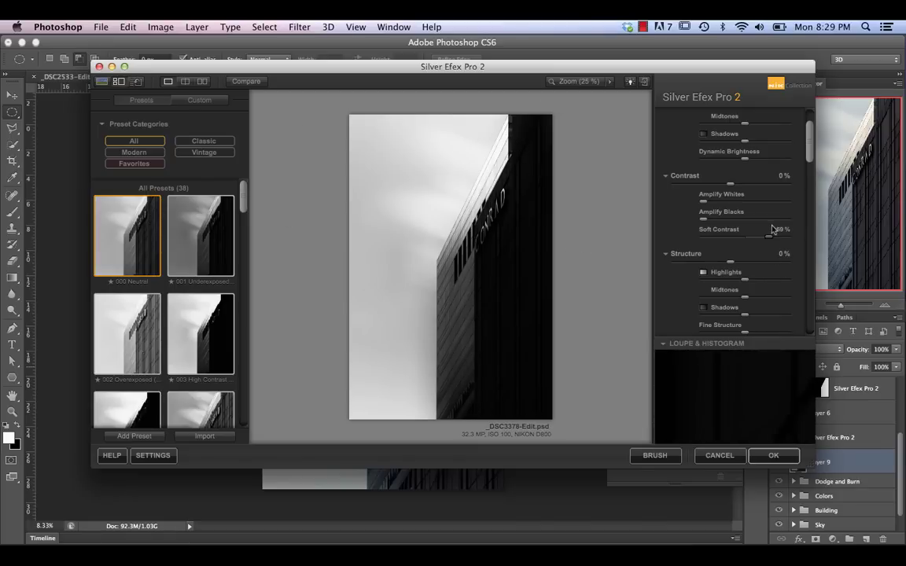
Pull Soft Contrast back from 32% toward its low end so facade windows show softer greys.
{"action": "mouse_move", "coordinate": [770, 237]}
{"action": "left_mouse_down"}
{"action": "mouse_move", "coordinate": [755, 237]}
{"action": "mouse_move", "coordinate": [776, 248]}
{"action": "left_mouse_up"}
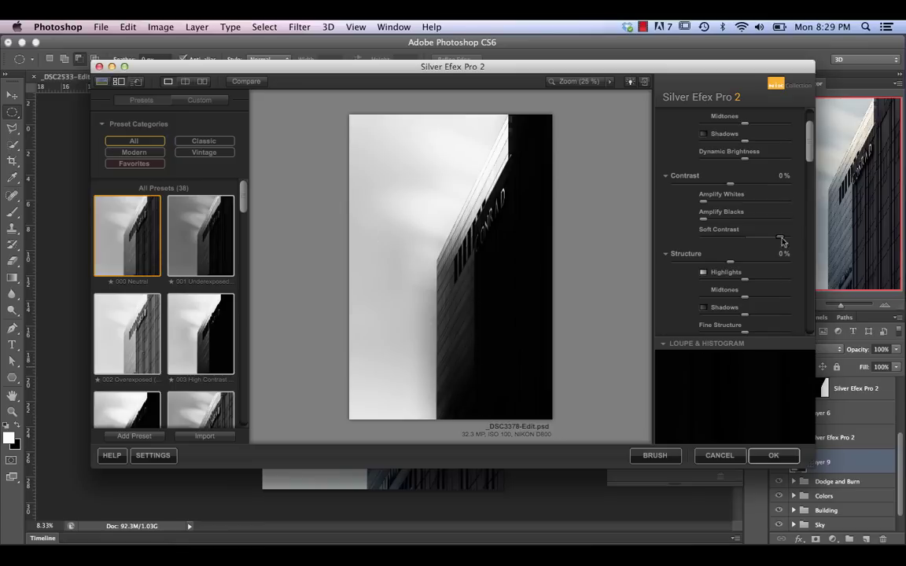
{"action": "left_click_drag", "start_coordinate": [780, 238], "coordinate": [744, 238]}
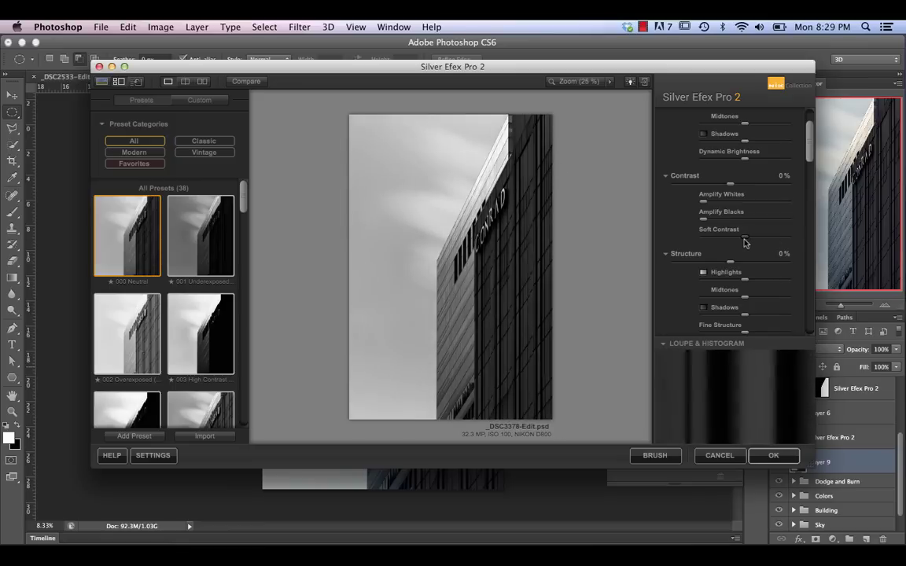
Push Structure up to 85%, then bring it back down to a low value.
{"action": "scroll", "coordinate": [747, 278], "scroll_direction": "down", "scroll_amount": 3}
{"action": "scroll", "coordinate": [747, 278], "scroll_direction": "down", "scroll_amount": 2}
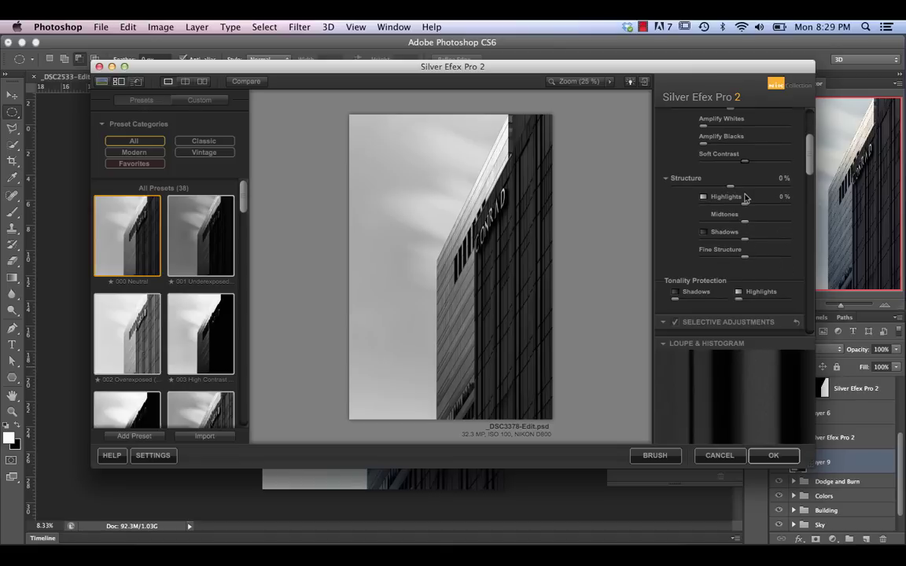
{"action": "left_click_drag", "start_coordinate": [730, 185], "coordinate": [749, 192]}
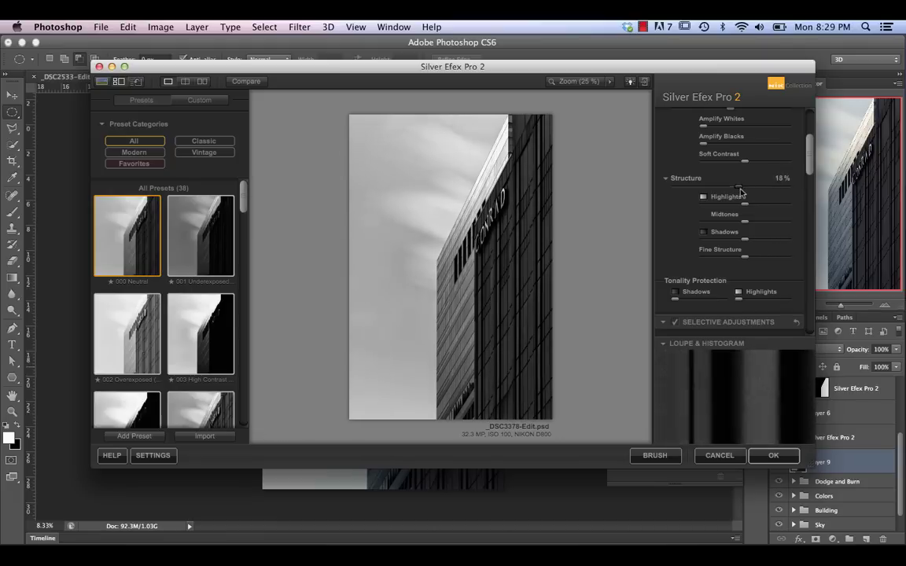
{"action": "left_click_drag", "start_coordinate": [777, 193], "coordinate": [780, 193]}
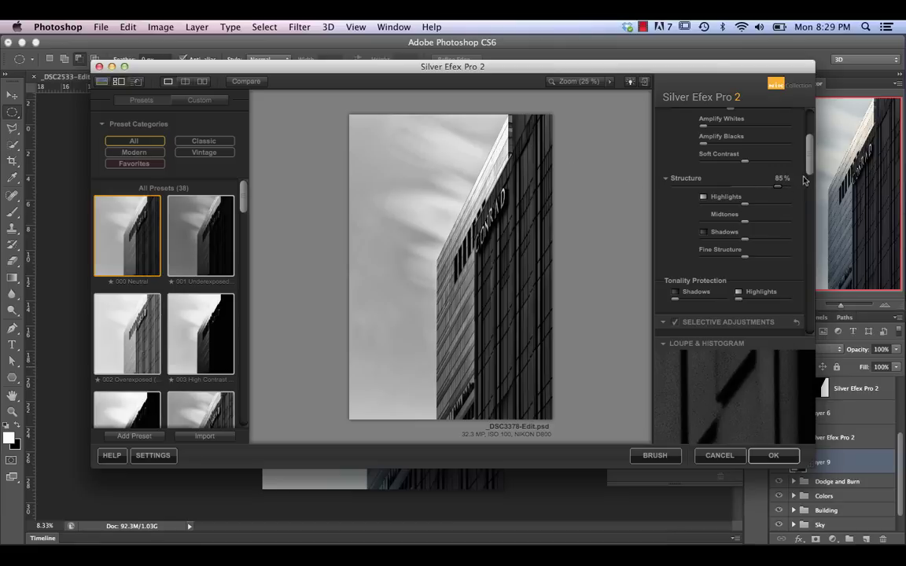
{"action": "left_click_drag", "start_coordinate": [778, 186], "coordinate": [744, 208]}
Adjust Fine Structure and slightly raise the Shadows tonality protection.
{"action": "mouse_move", "coordinate": [745, 256]}
{"action": "left_mouse_down"}
{"action": "mouse_move", "coordinate": [761, 261]}
{"action": "mouse_move", "coordinate": [747, 267]}
{"action": "mouse_move", "coordinate": [739, 264]}
{"action": "mouse_move", "coordinate": [774, 258]}
{"action": "mouse_move", "coordinate": [751, 263]}
{"action": "left_mouse_up"}
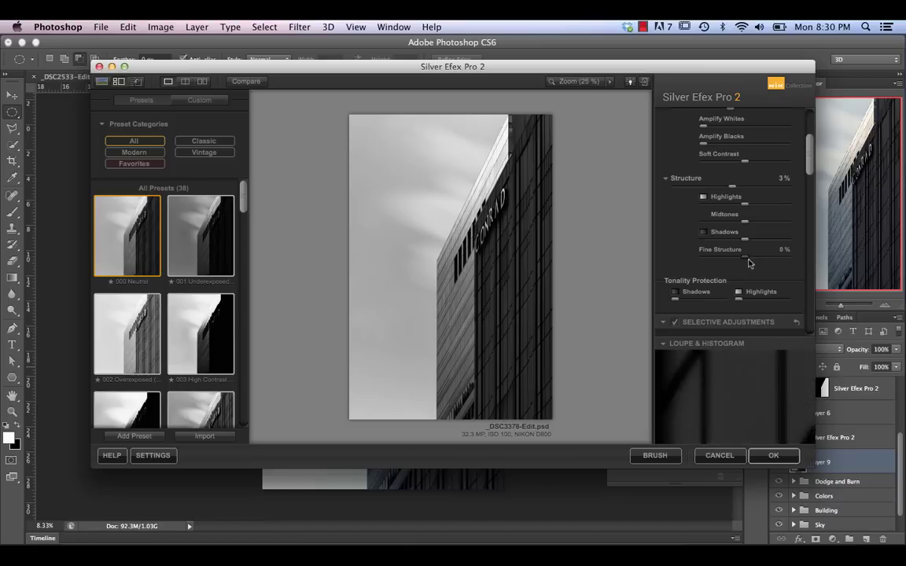
{"action": "scroll", "coordinate": [681, 283], "scroll_direction": "down", "scroll_amount": 3}
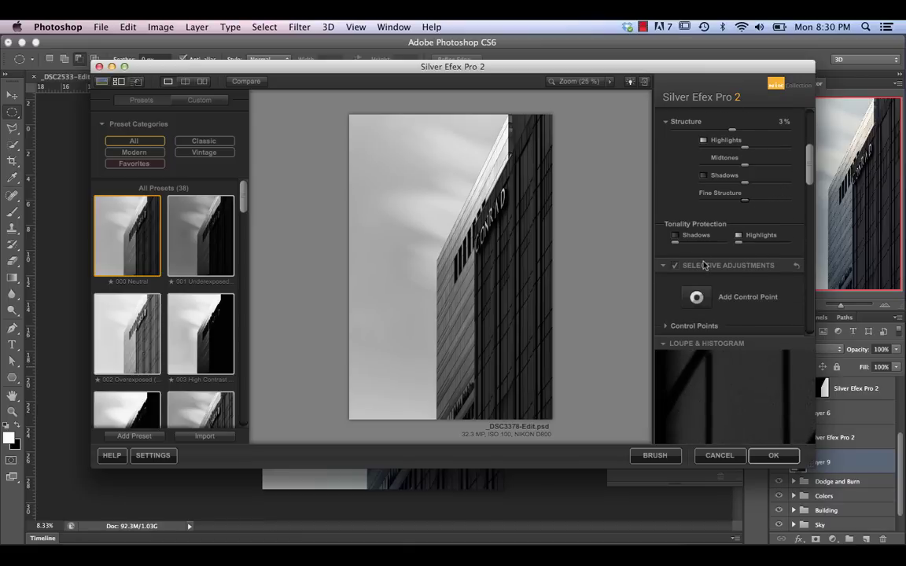
{"action": "left_click_drag", "start_coordinate": [674, 241], "coordinate": [678, 241]}
{"action": "scroll", "coordinate": [757, 183], "scroll_direction": "up", "scroll_amount": 5}
{"action": "scroll", "coordinate": [731, 202], "scroll_direction": "down", "scroll_amount": 5}
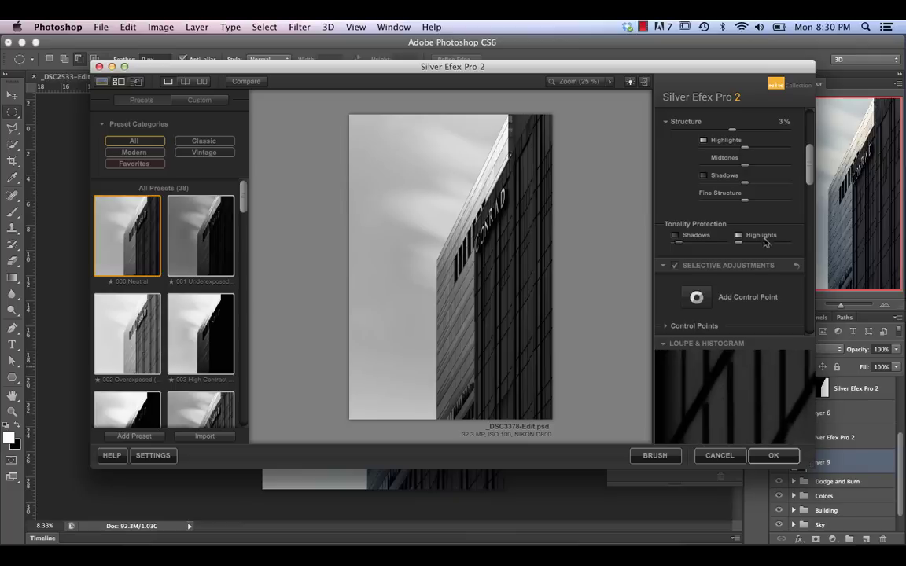
{"action": "mouse_move", "coordinate": [676, 248]}
{"action": "left_mouse_down"}
{"action": "mouse_move", "coordinate": [686, 248]}
{"action": "mouse_move", "coordinate": [675, 250]}
{"action": "left_mouse_up"}
{"action": "scroll", "coordinate": [730, 250], "scroll_direction": "down", "scroll_amount": 3}
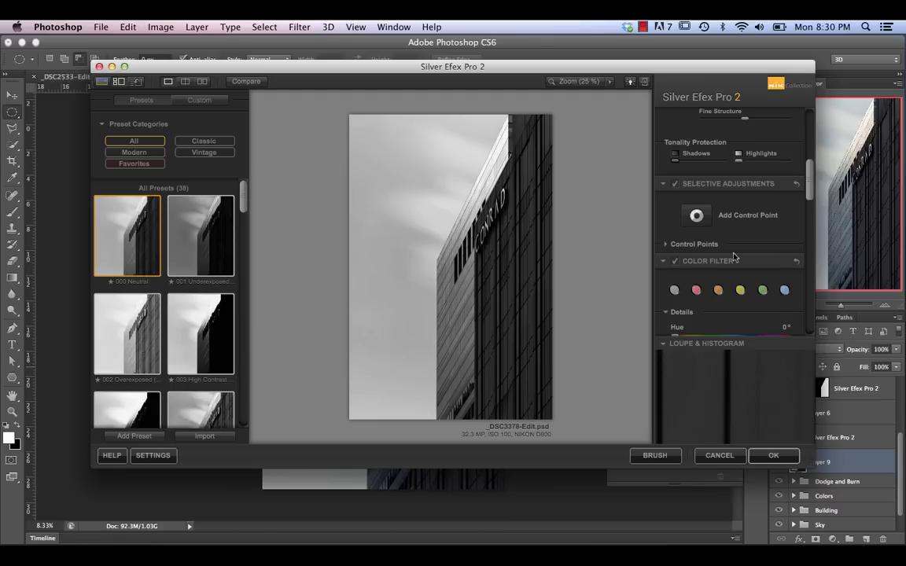
{"action": "scroll", "coordinate": [733, 257], "scroll_direction": "down", "scroll_amount": 1}
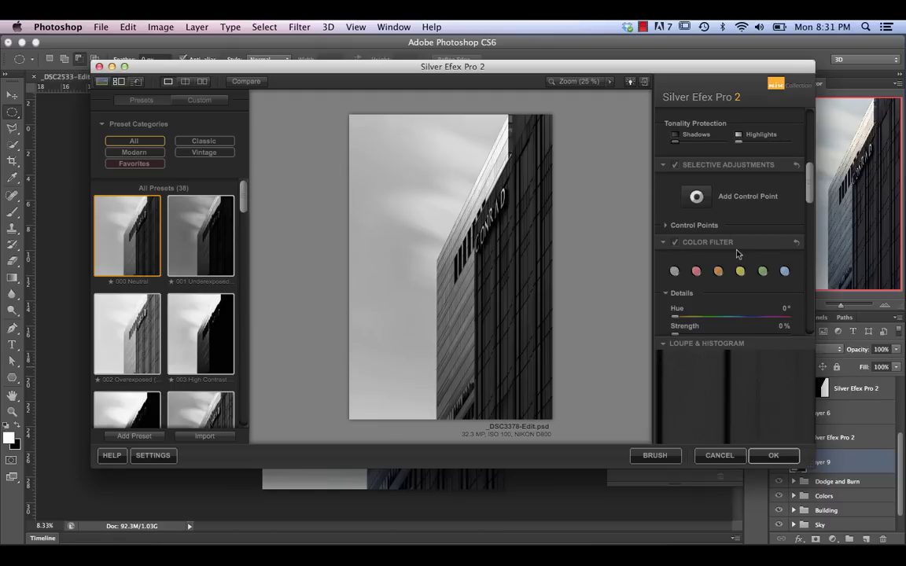
{"action": "scroll", "coordinate": [736, 253], "scroll_direction": "down", "scroll_amount": 6}
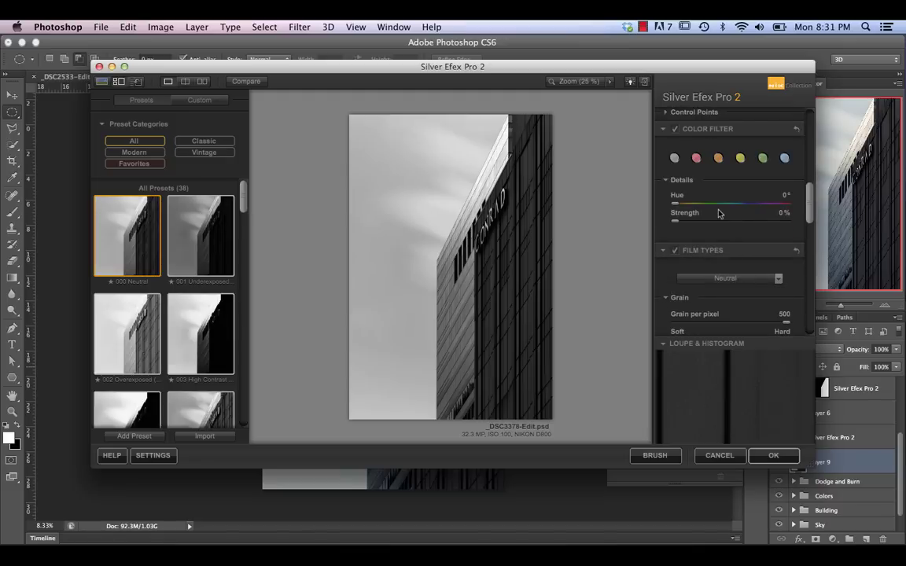
{"action": "scroll", "coordinate": [718, 206], "scroll_direction": "down", "scroll_amount": 8}
{"action": "scroll", "coordinate": [718, 212], "scroll_direction": "up", "scroll_amount": 5}
{"action": "scroll", "coordinate": [718, 212], "scroll_direction": "up", "scroll_amount": 3}
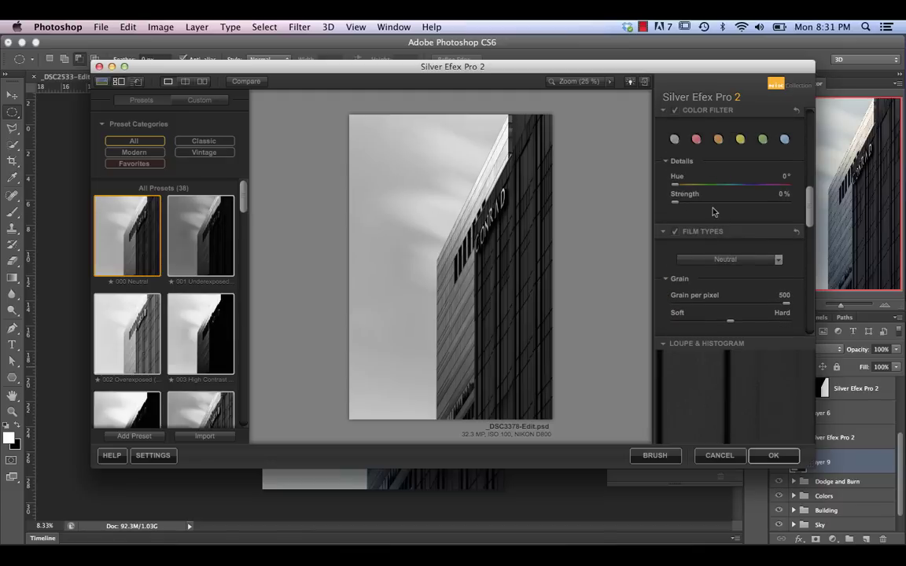
{"action": "scroll", "coordinate": [716, 208], "scroll_direction": "down", "scroll_amount": 7}
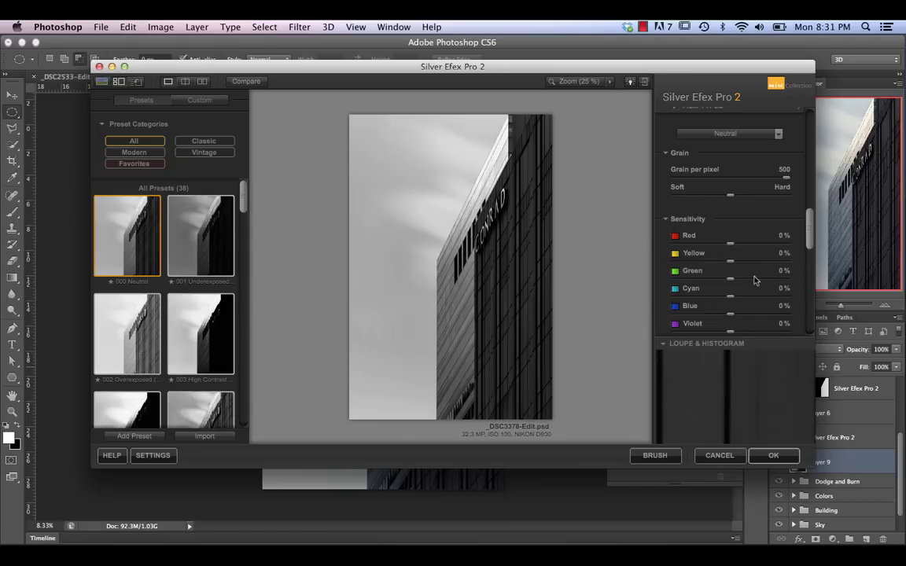
Darken Blue film sensitivity to about -42%, then return it to roughly 1%.
{"action": "scroll", "coordinate": [752, 271], "scroll_direction": "down", "scroll_amount": 3}
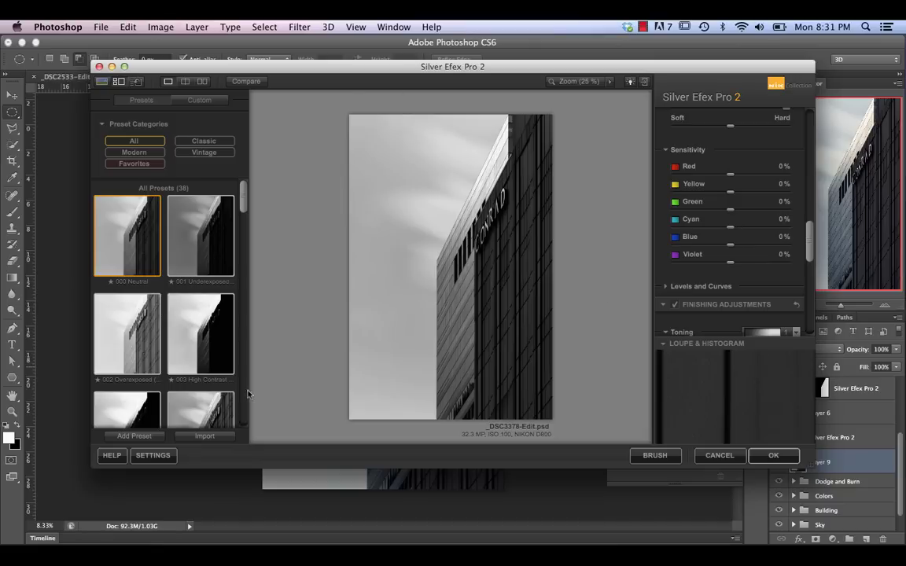
{"action": "left_click_drag", "start_coordinate": [730, 246], "coordinate": [674, 247]}
{"action": "left_click_drag", "start_coordinate": [674, 246], "coordinate": [735, 251]}
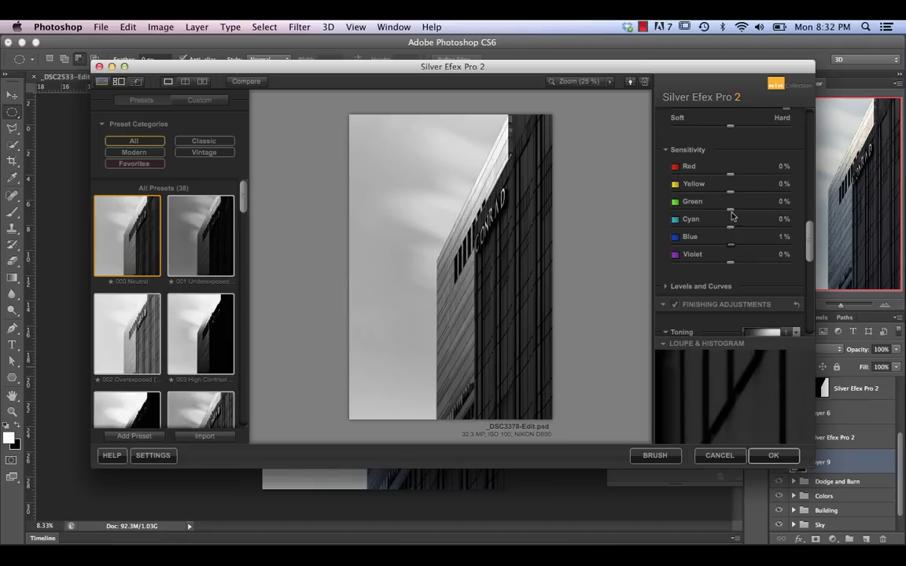
Expand and then collapse the Levels and Curves section.
{"action": "scroll", "coordinate": [729, 209], "scroll_direction": "down", "scroll_amount": 4}
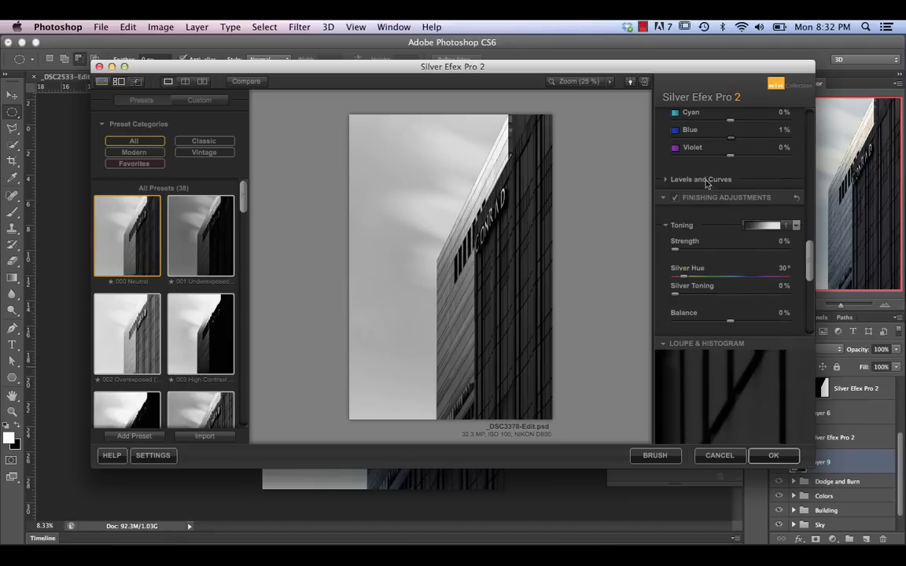
{"action": "left_click", "coordinate": [665, 179]}
{"action": "left_click", "coordinate": [666, 172]}
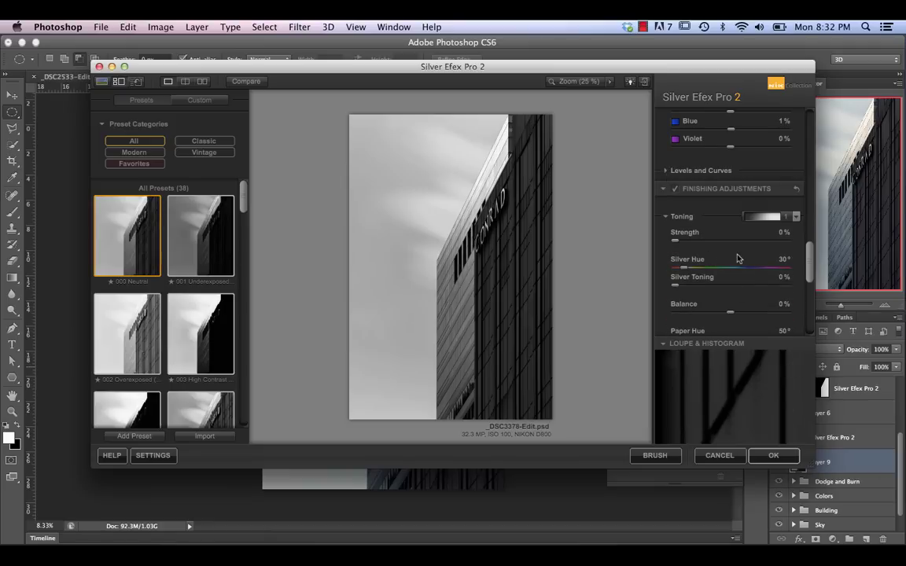
{"action": "scroll", "coordinate": [739, 264], "scroll_direction": "down", "scroll_amount": 2}
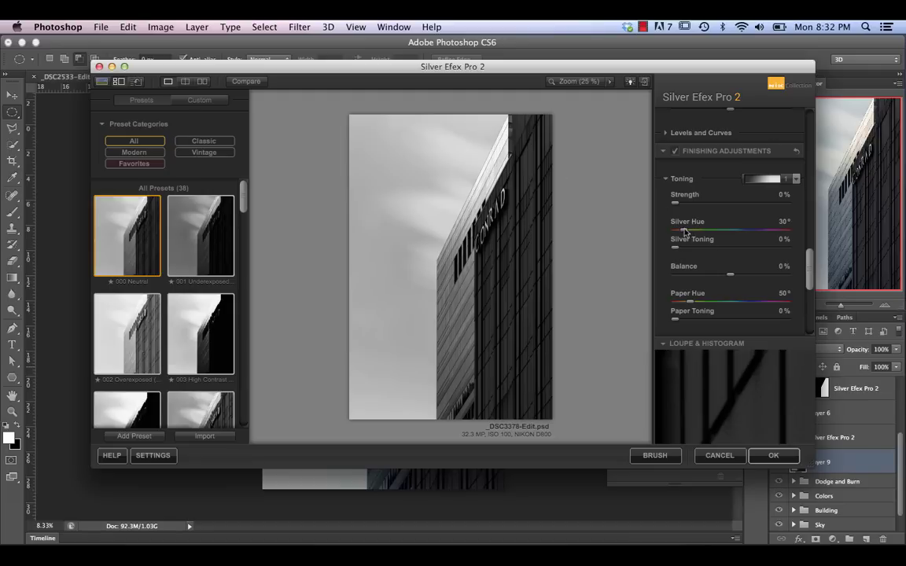
Try Silver Hue 237° with about 35% toning and Paper Hue 56°, then reset Silver Toning to 0%.
{"action": "left_click_drag", "start_coordinate": [684, 230], "coordinate": [746, 236]}
{"action": "left_click", "coordinate": [710, 248]}
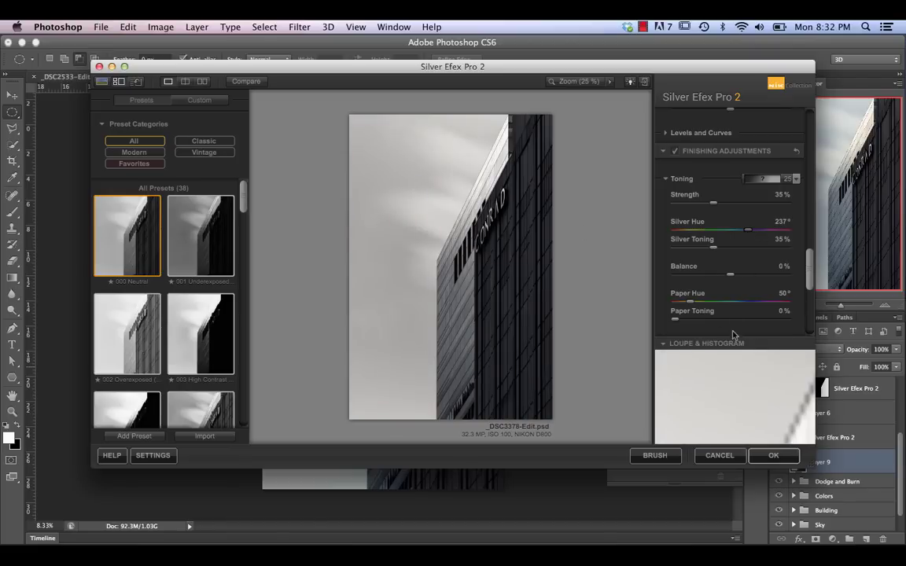
{"action": "left_click_drag", "start_coordinate": [690, 307], "coordinate": [615, 326]}
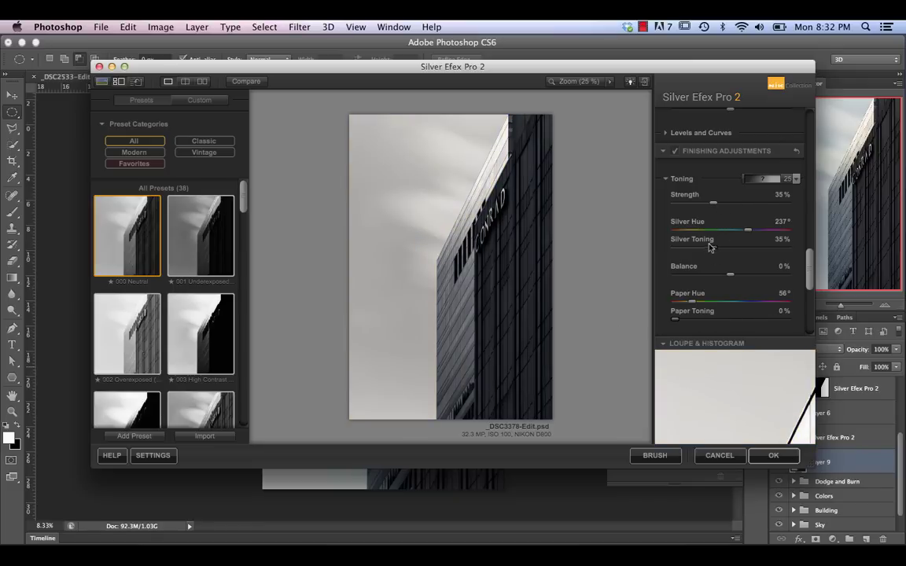
{"action": "left_click_drag", "start_coordinate": [712, 247], "coordinate": [670, 248]}
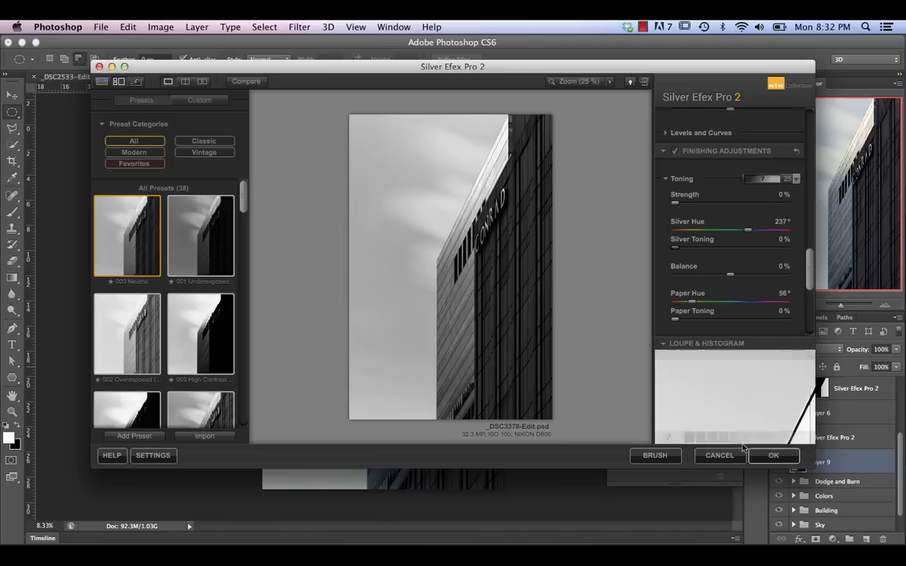
{"action": "scroll", "coordinate": [714, 328], "scroll_direction": "down", "scroll_amount": 5}
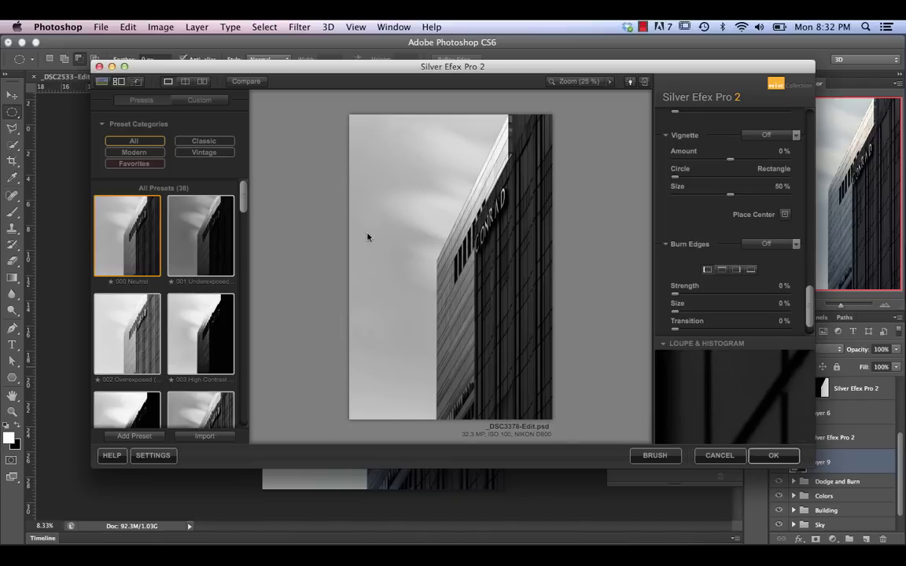
Cancel Silver Efex, delete Layer 9 and make the Silver Efex Pro 2 layer visible.
{"action": "left_click", "coordinate": [718, 456]}
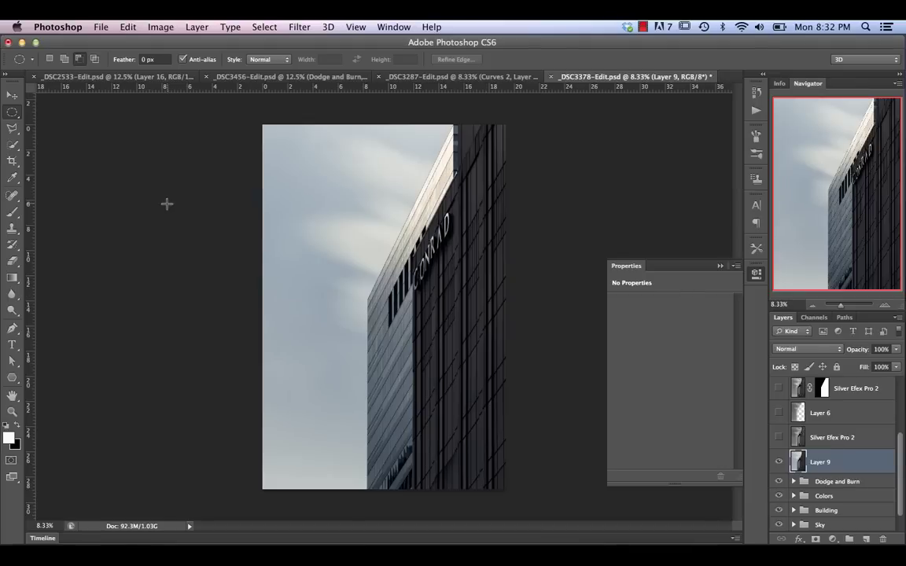
{"action": "left_click", "coordinate": [719, 265]}
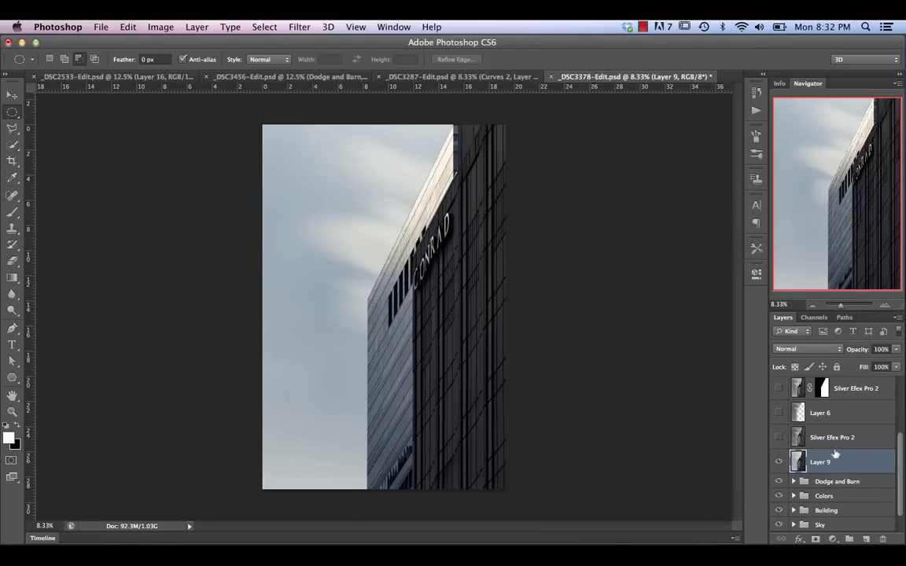
{"action": "key", "text": "Delete"}
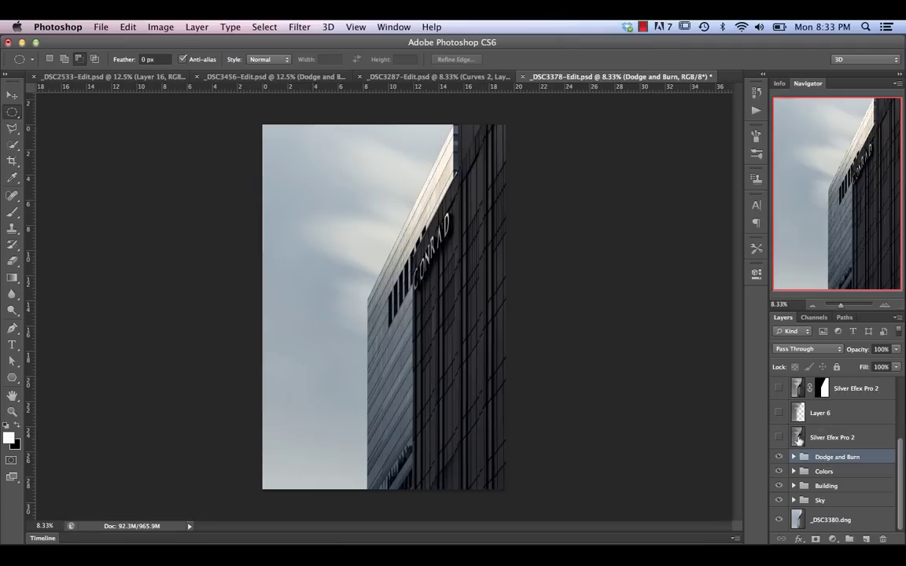
{"action": "left_click", "coordinate": [778, 438]}
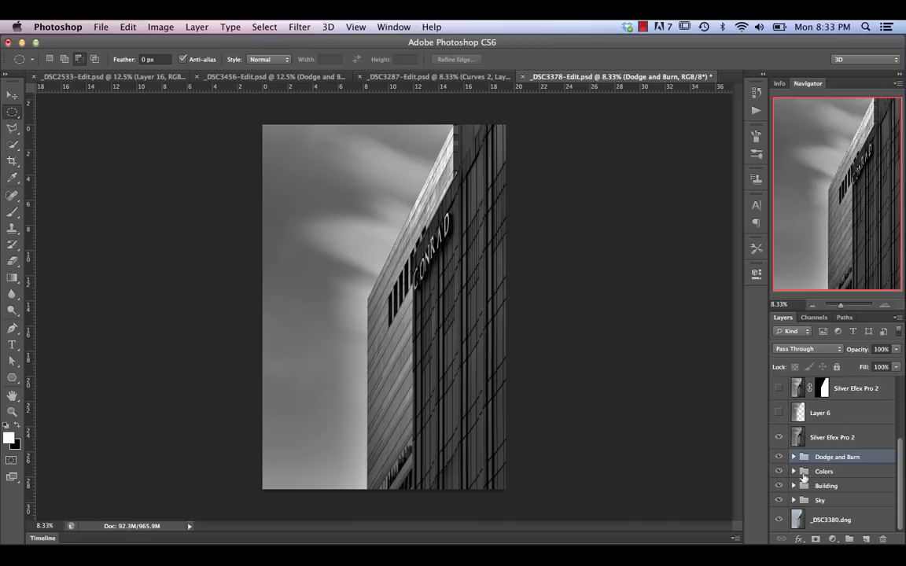
Expand the Building group, load Layer 1's pixels as a selection, then deselect.
{"action": "left_click", "coordinate": [794, 503]}
{"action": "left_click", "coordinate": [793, 501]}
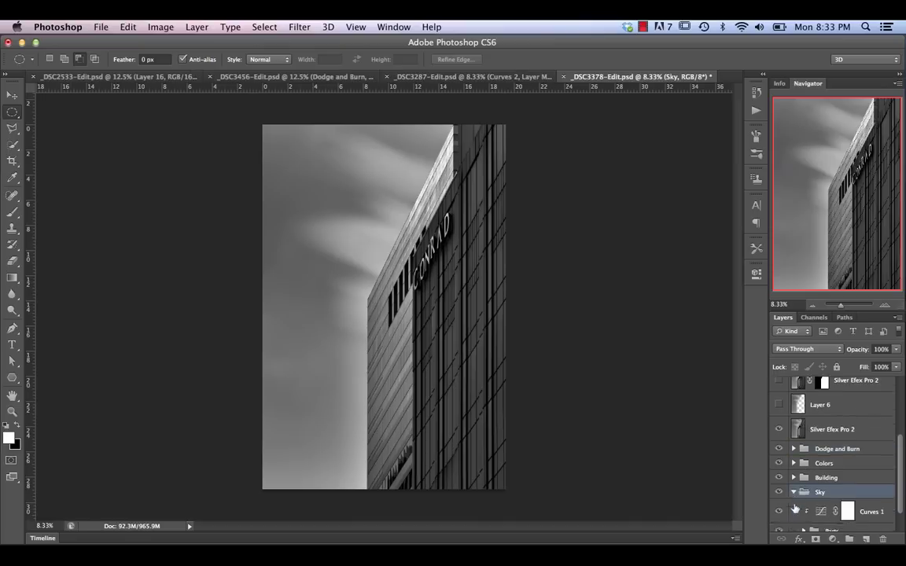
{"action": "left_click", "coordinate": [794, 462]}
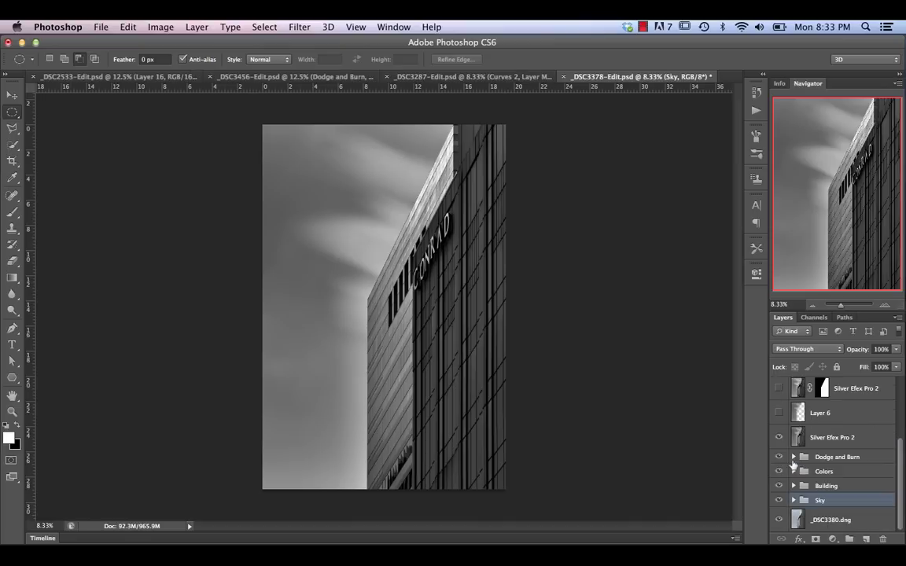
{"action": "left_click", "coordinate": [793, 481]}
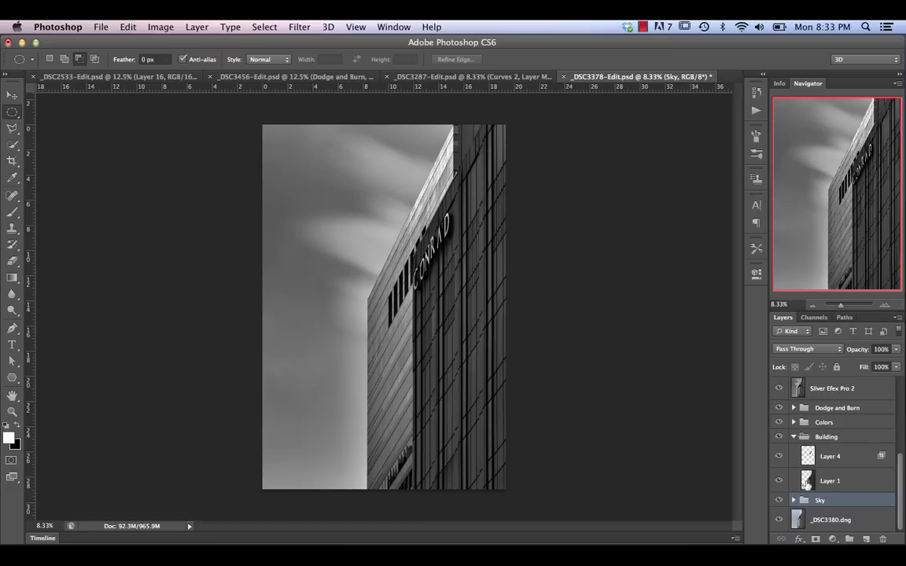
{"action": "left_click", "coordinate": [806, 487], "text": "super"}
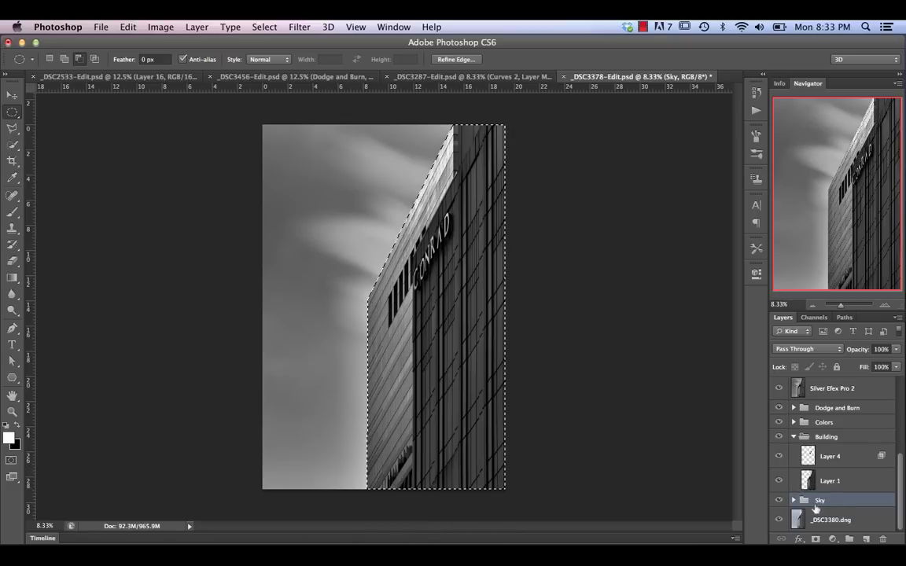
{"action": "key", "text": "super+d"}
{"action": "scroll", "coordinate": [786, 398], "scroll_direction": "up", "scroll_amount": 3}
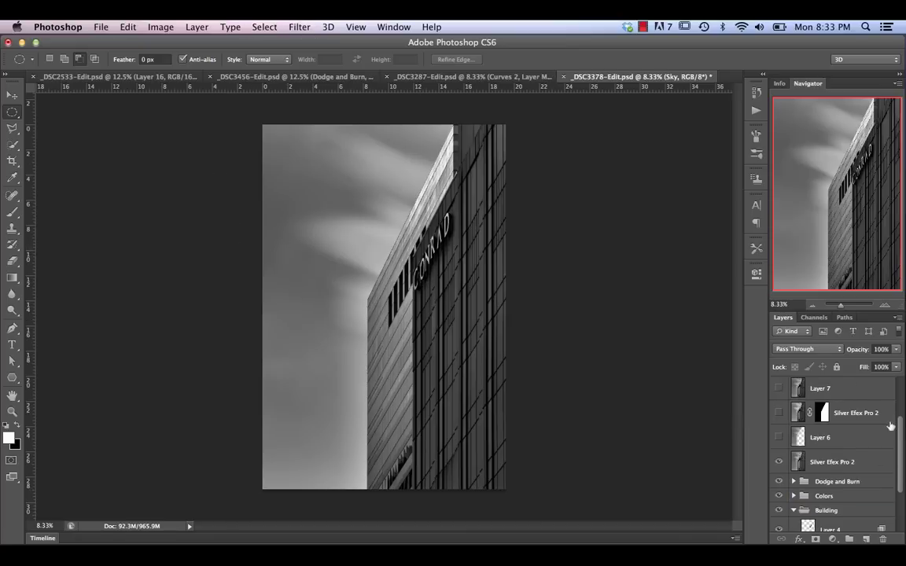
Show Layer 6 and, after toggling to compare, the masked Silver Efex Pro 2 layer.
{"action": "left_click", "coordinate": [779, 437]}
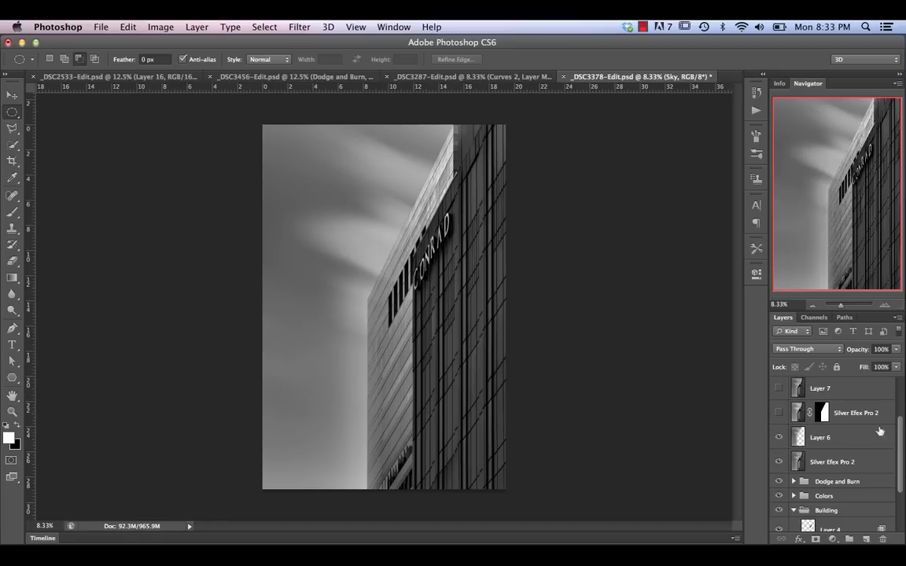
{"action": "scroll", "coordinate": [830, 440], "scroll_direction": "up", "scroll_amount": 2}
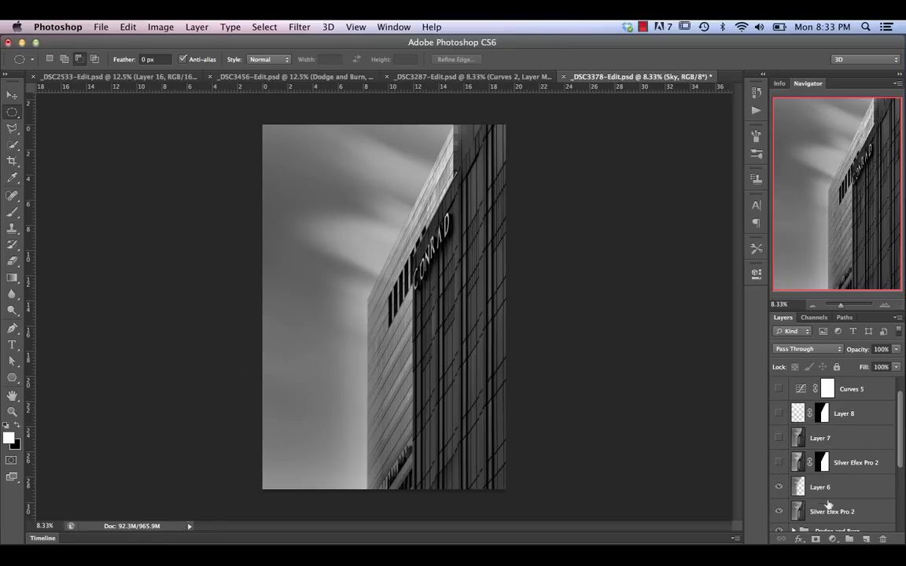
{"action": "scroll", "coordinate": [828, 504], "scroll_direction": "down", "scroll_amount": 1}
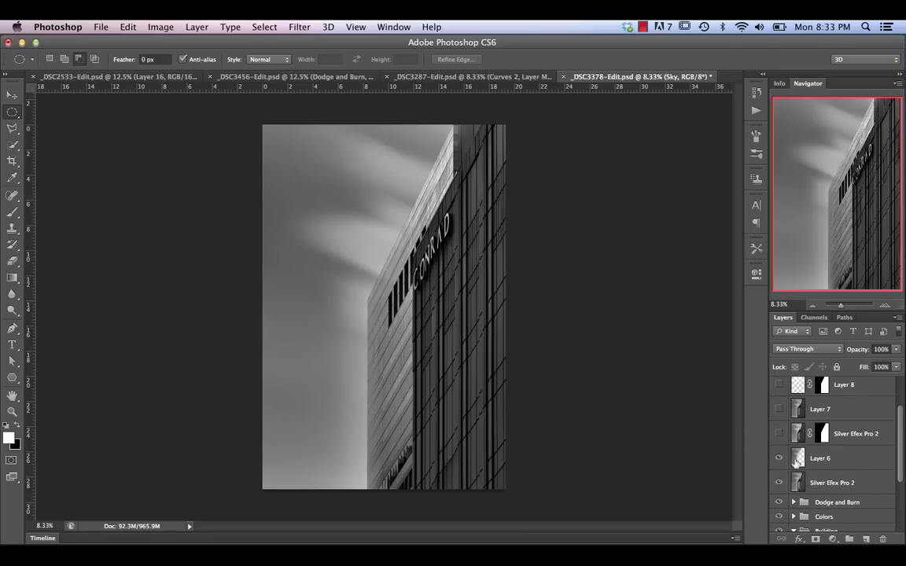
{"action": "key", "text": "ctrl+z"}
{"action": "key", "text": "ctrl+z"}
{"action": "left_click", "coordinate": [777, 433]}
{"action": "left_click", "coordinate": [777, 433]}
{"action": "left_click", "coordinate": [777, 433]}
{"action": "left_click", "coordinate": [778, 433]}
{"action": "left_click", "coordinate": [778, 433]}
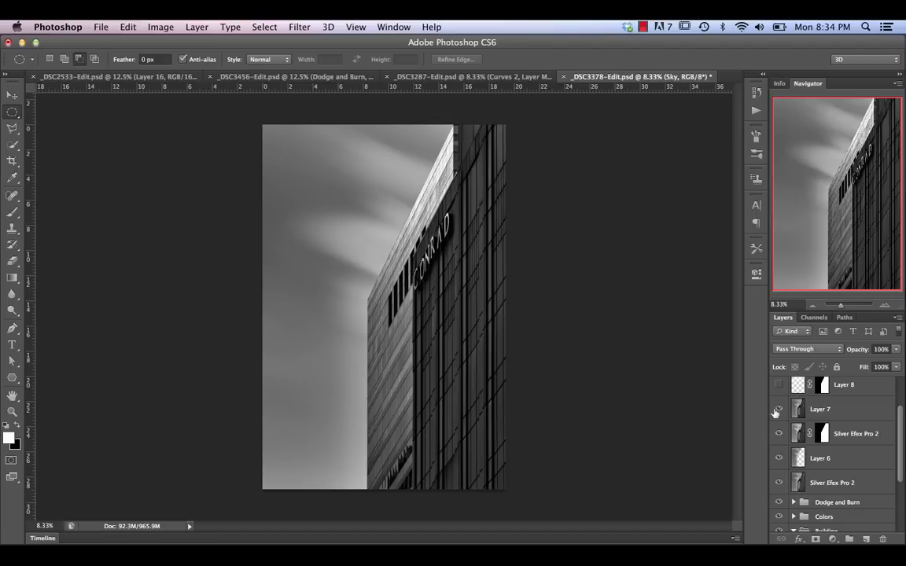
Turn on Layer 7 and Layer 8, comparing the sky with Layer 8 on and off.
{"action": "left_click", "coordinate": [823, 410]}
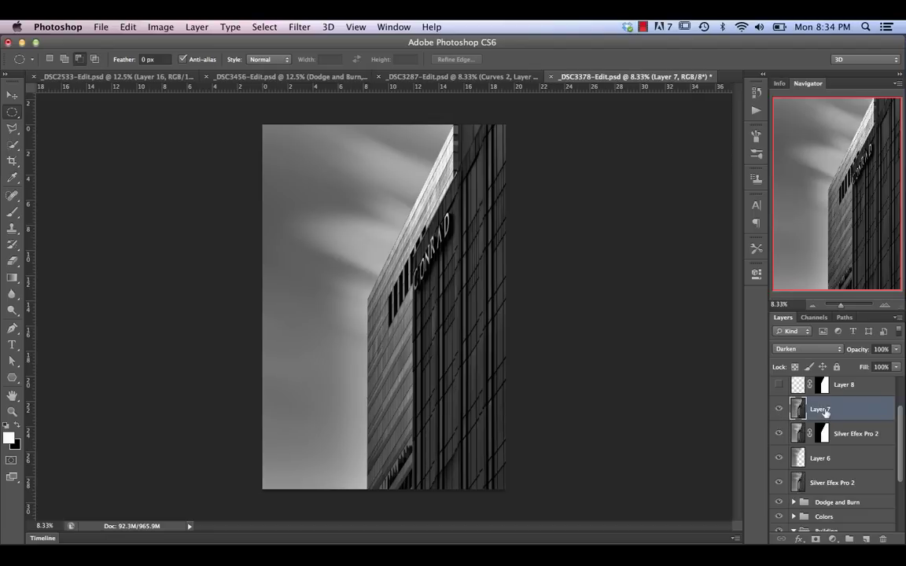
{"action": "scroll", "coordinate": [899, 444], "scroll_direction": "up", "scroll_amount": 2}
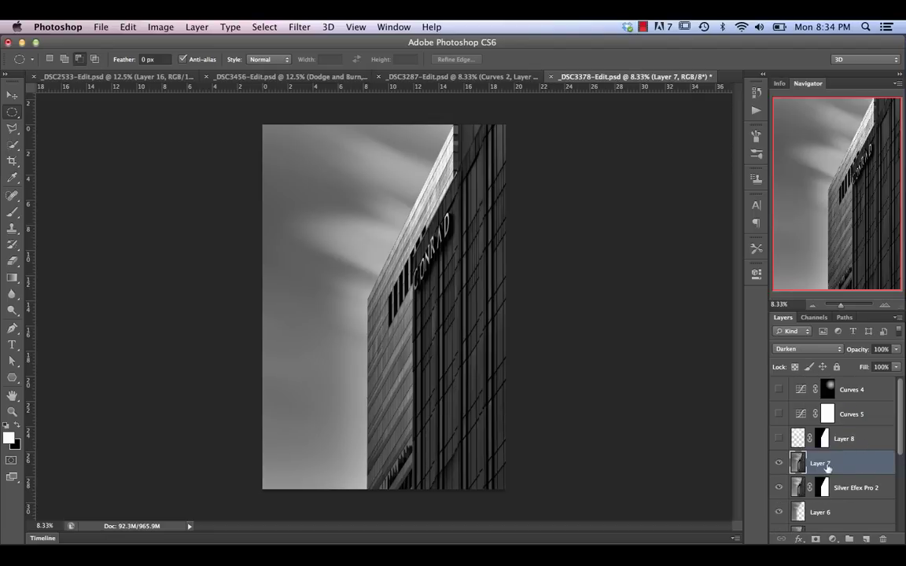
{"action": "left_click", "coordinate": [779, 438]}
{"action": "left_click", "coordinate": [778, 438]}
{"action": "left_click", "coordinate": [778, 438]}
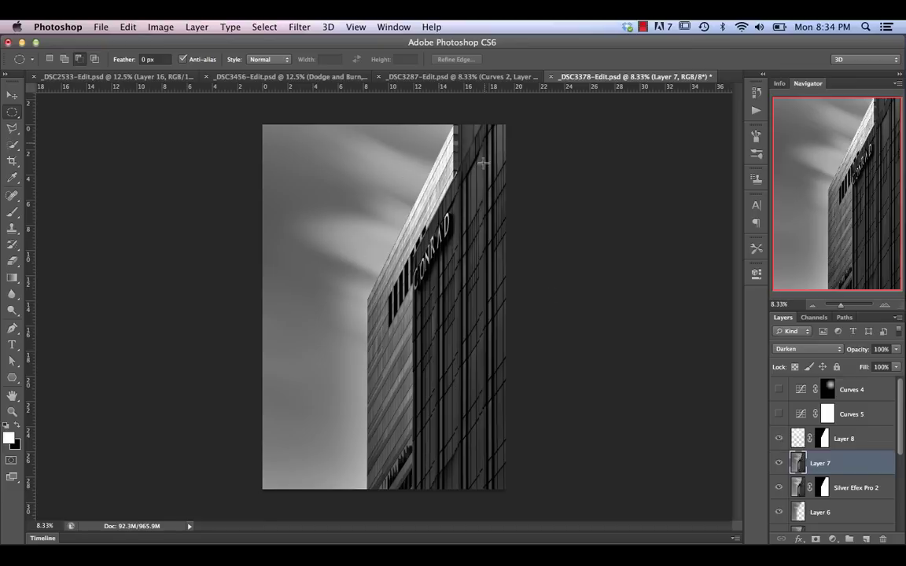
{"action": "left_click", "coordinate": [778, 441]}
{"action": "left_click", "coordinate": [778, 442]}
{"action": "left_click", "coordinate": [778, 442]}
{"action": "left_click", "coordinate": [779, 439]}
Leave Curves 5 visible after comparing its sky darkening.
{"action": "left_click", "coordinate": [779, 414]}
{"action": "left_click", "coordinate": [778, 413]}
{"action": "left_click", "coordinate": [778, 414]}
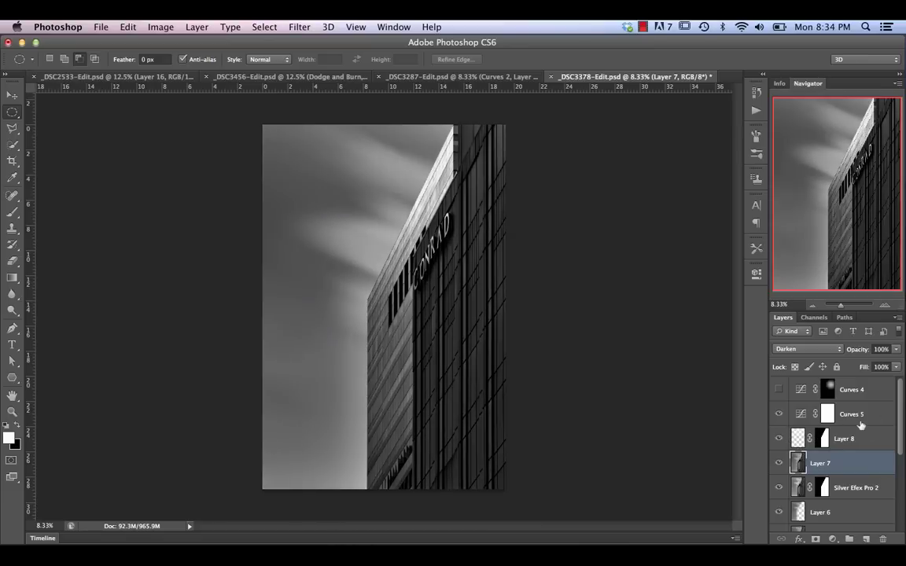
Inspect Curves 5's curve, then compare the edit against the original colour photo alone.
{"action": "double_click", "coordinate": [800, 414]}
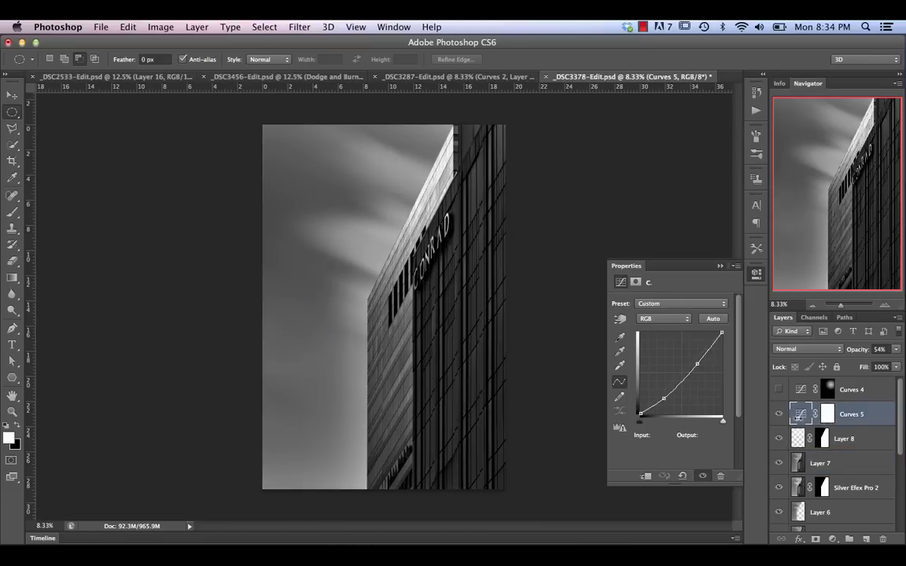
{"action": "left_click", "coordinate": [718, 269]}
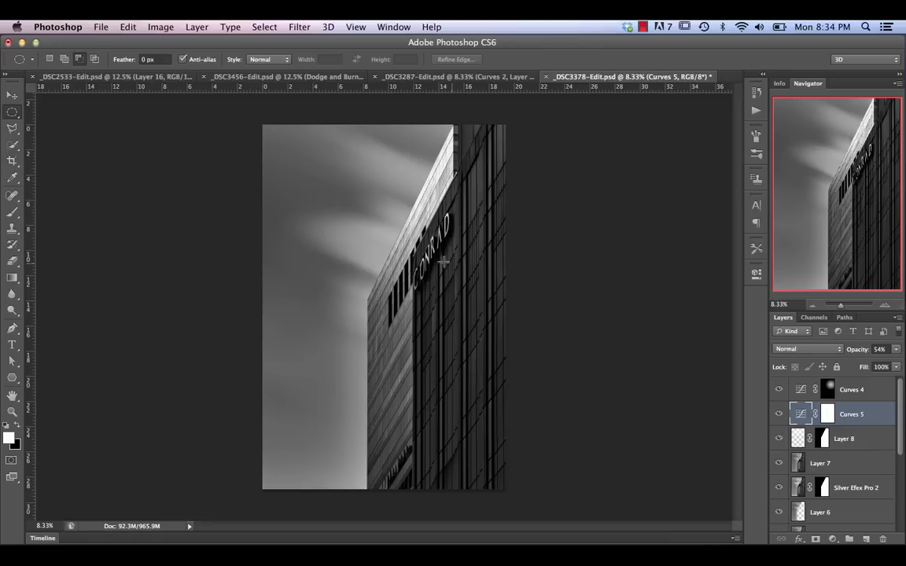
{"action": "scroll", "coordinate": [857, 441], "scroll_direction": "down", "scroll_amount": 4}
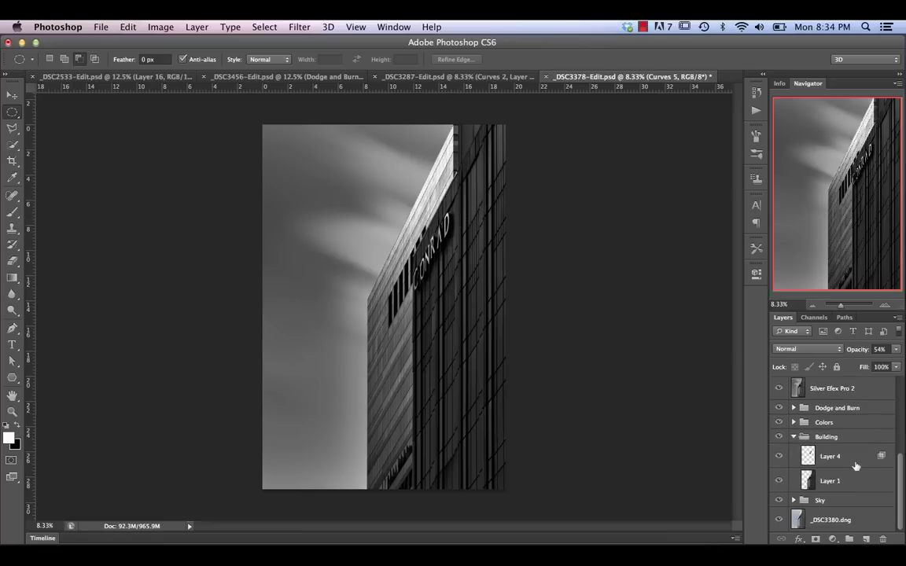
{"action": "left_click", "coordinate": [778, 520], "text": "alt"}
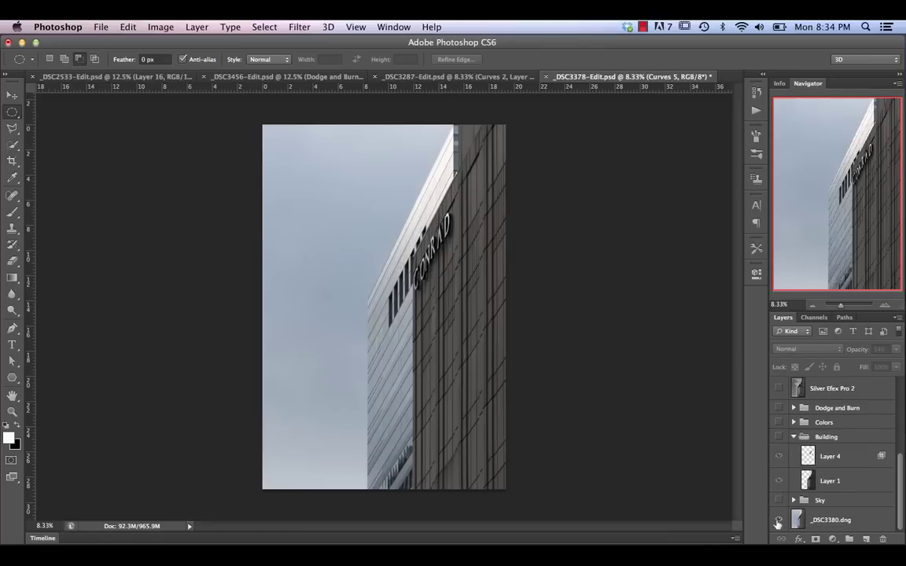
{"action": "left_click", "coordinate": [777, 519], "text": "alt"}
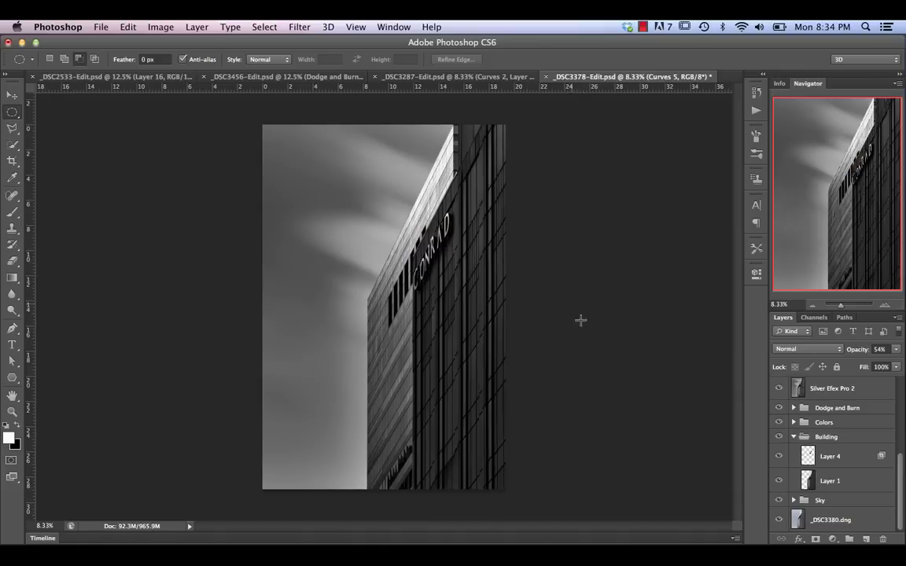
{"action": "scroll", "coordinate": [832, 468], "scroll_direction": "up", "scroll_amount": 4}
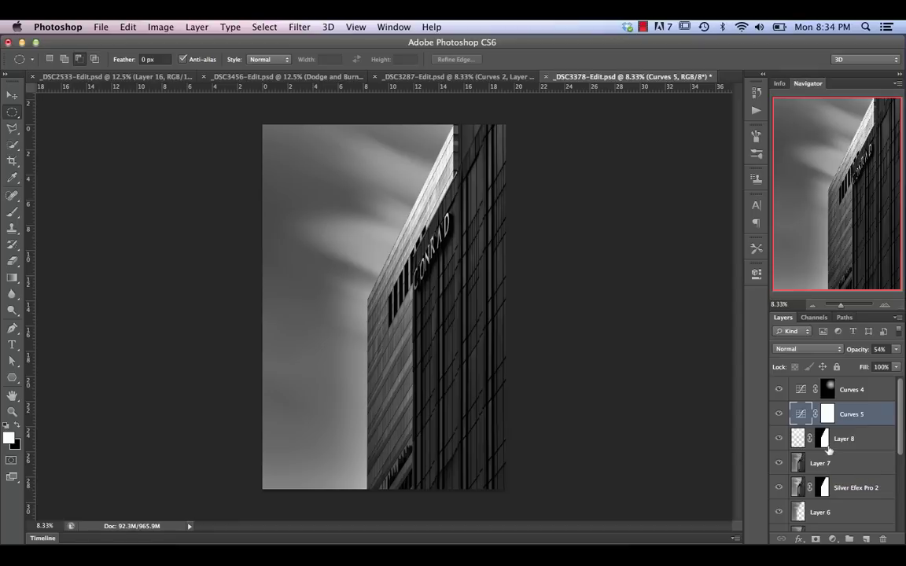
Collapse the Building group and review the full layer stack with every layer visible.
{"action": "scroll", "coordinate": [831, 468], "scroll_direction": "down", "scroll_amount": 5}
{"action": "left_click", "coordinate": [794, 437]}
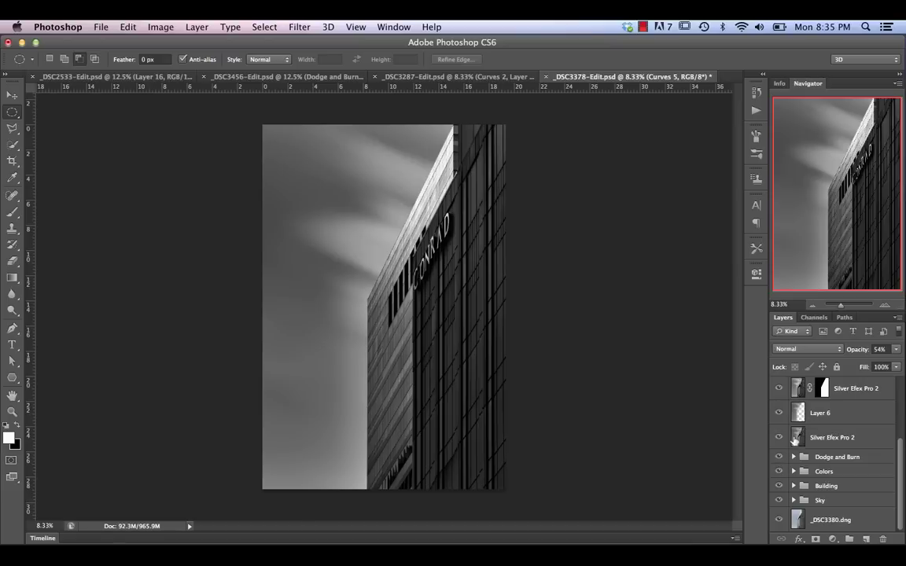
{"action": "scroll", "coordinate": [802, 482], "scroll_direction": "up", "scroll_amount": 3}
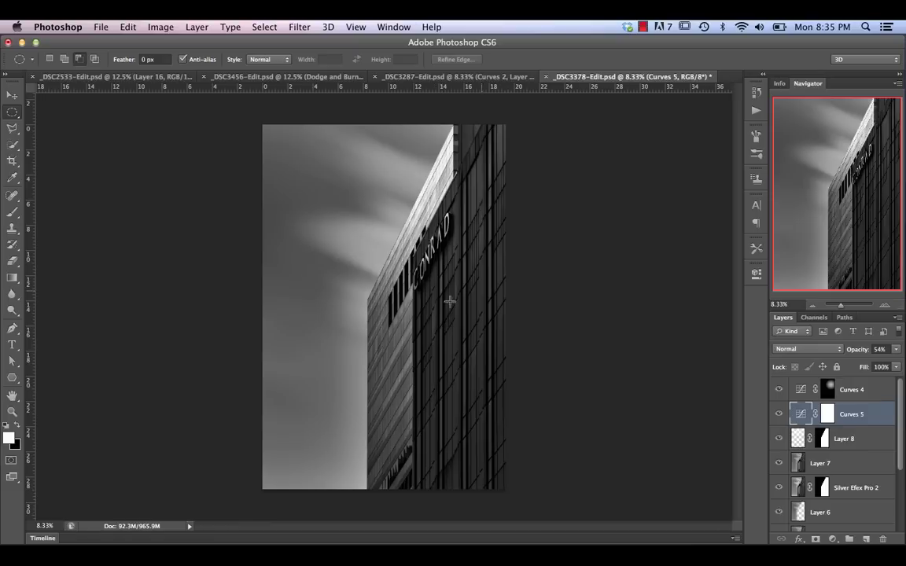
{"action": "scroll", "coordinate": [861, 488], "scroll_direction": "down", "scroll_amount": 4}
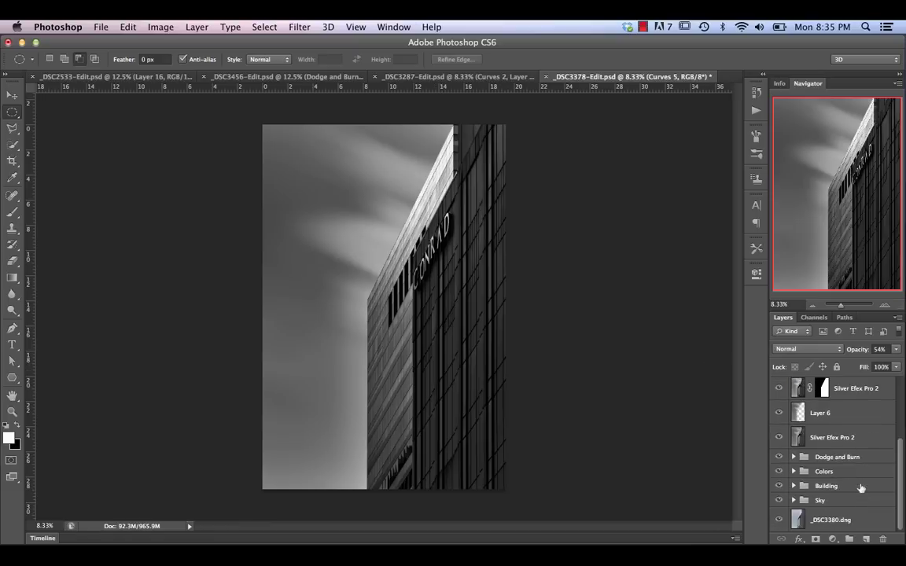
{"action": "scroll", "coordinate": [845, 459], "scroll_direction": "up", "scroll_amount": 4}
{"action": "scroll", "coordinate": [845, 453], "scroll_direction": "down", "scroll_amount": 5}
{"action": "scroll", "coordinate": [856, 467], "scroll_direction": "up", "scroll_amount": 3}
{"action": "scroll", "coordinate": [822, 486], "scroll_direction": "down", "scroll_amount": 3}
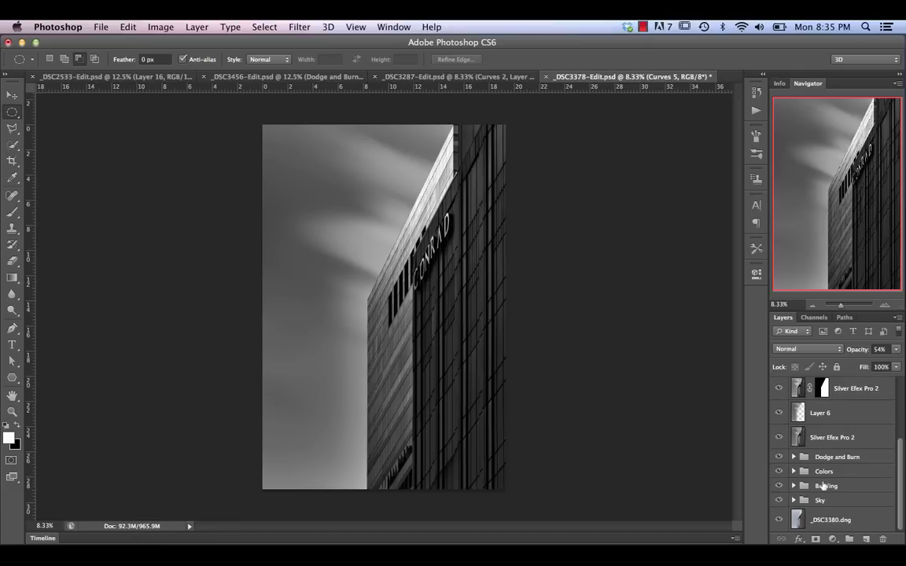